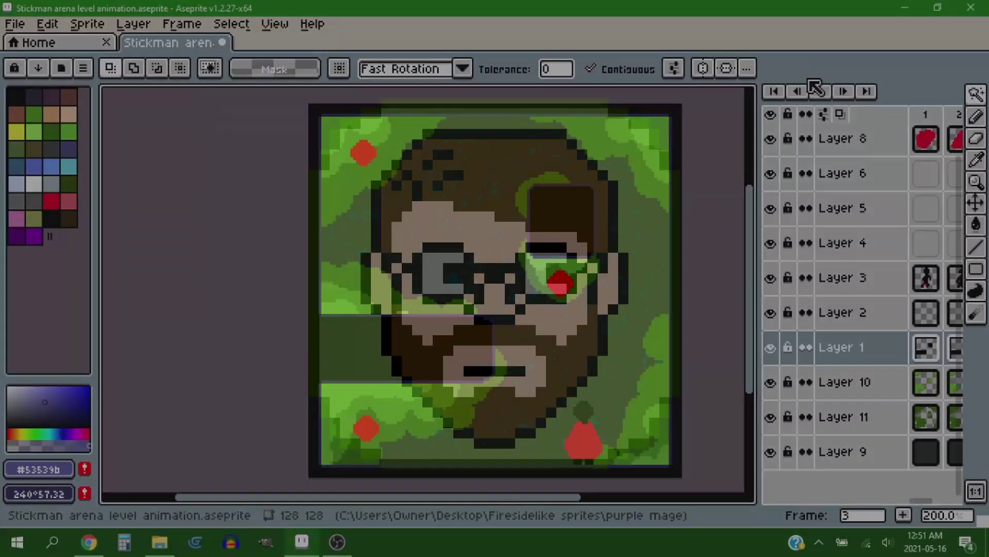
- Play back the stickman arena animation
left_click(822, 93)
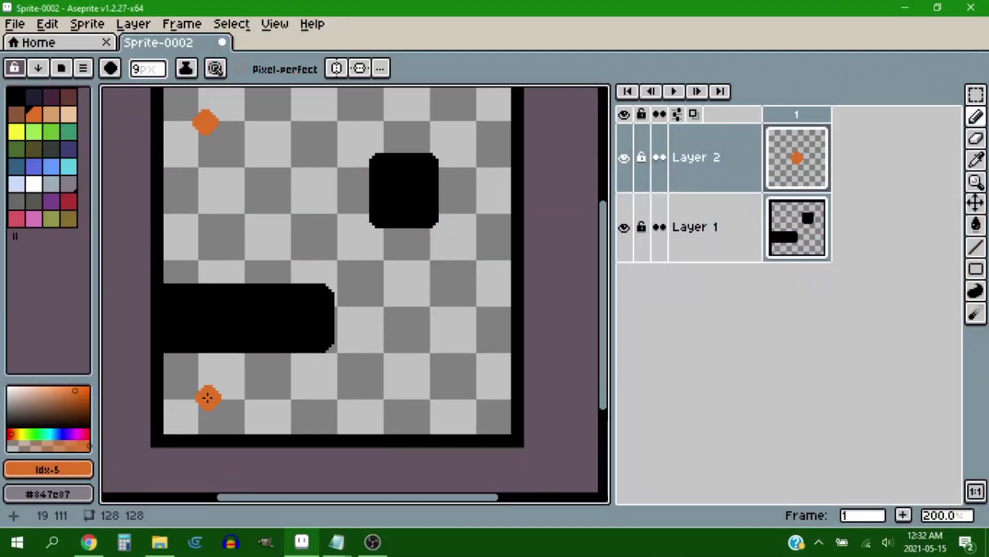
- Stamp orange 9 px dots on Layer 2 in the lower-left area and just below the floating black block
left_click(207, 397)
left_click_drag(427, 261, 400, 336)
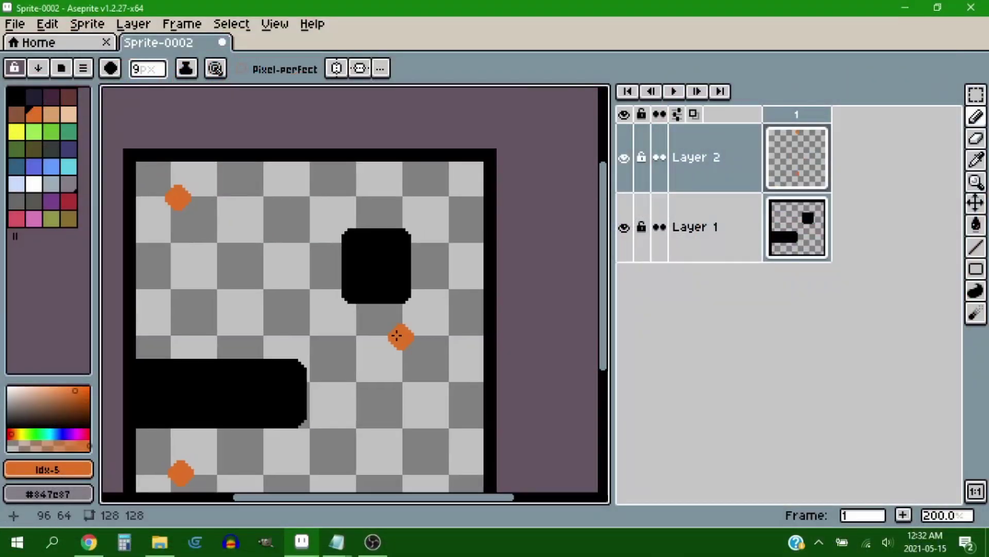
left_click_drag(437, 240, 452, 188)
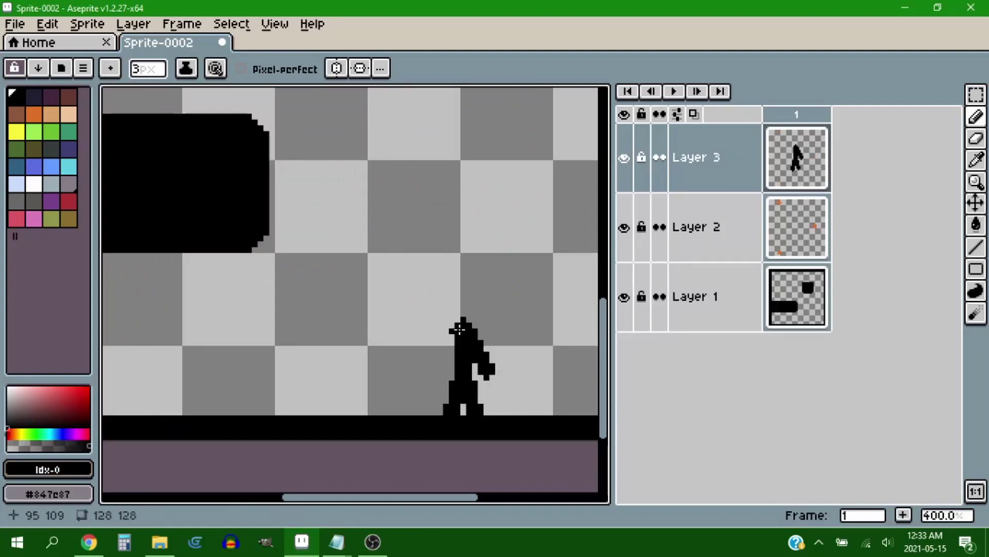
- Draw the black stickman's second arm and a round 7 px head on Layer 3, above the floor
left_click_drag(442, 365, 441, 371)
scroll(461, 319, "down", 1)
scroll(462, 318, "up", 1)
scroll(461, 316, "down", 4)
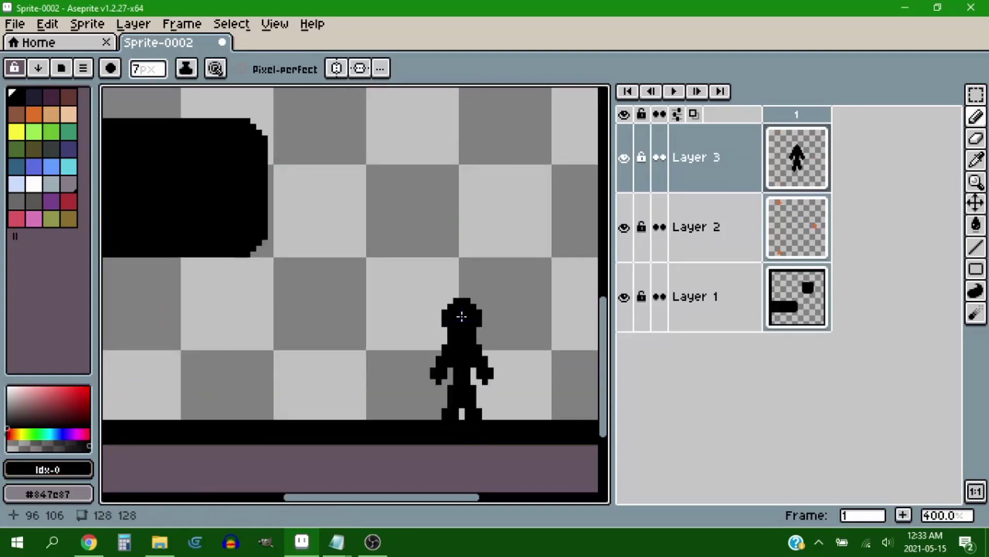
- Draw a slanted green 3 px blade from the attacking stickman on Layer 6 in frame 2, and add another layer
left_click_drag(281, 324, 198, 289)
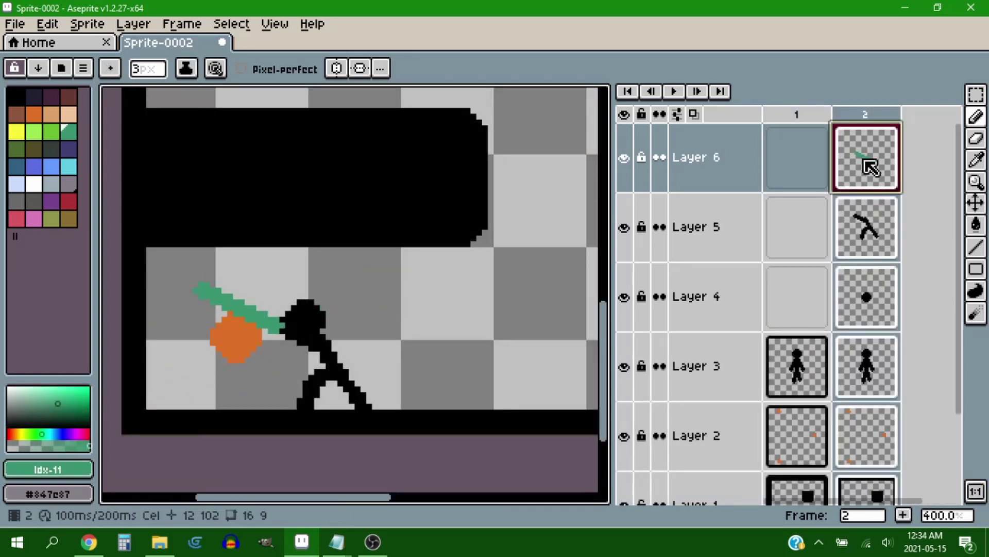
key("shift+n")
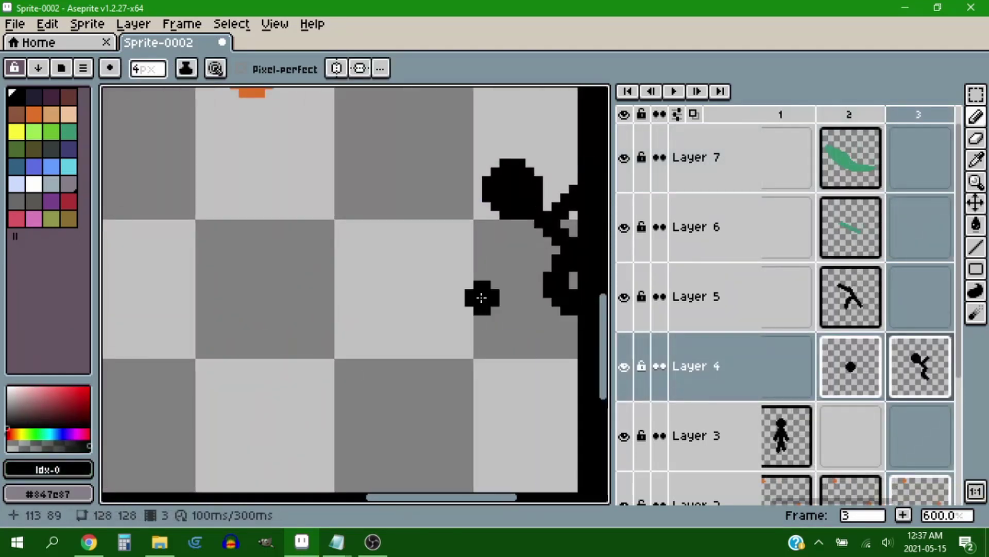
- Draw a horizontal green 3 px stroke across the orange target on Layer 6 in frame 4
key("e")
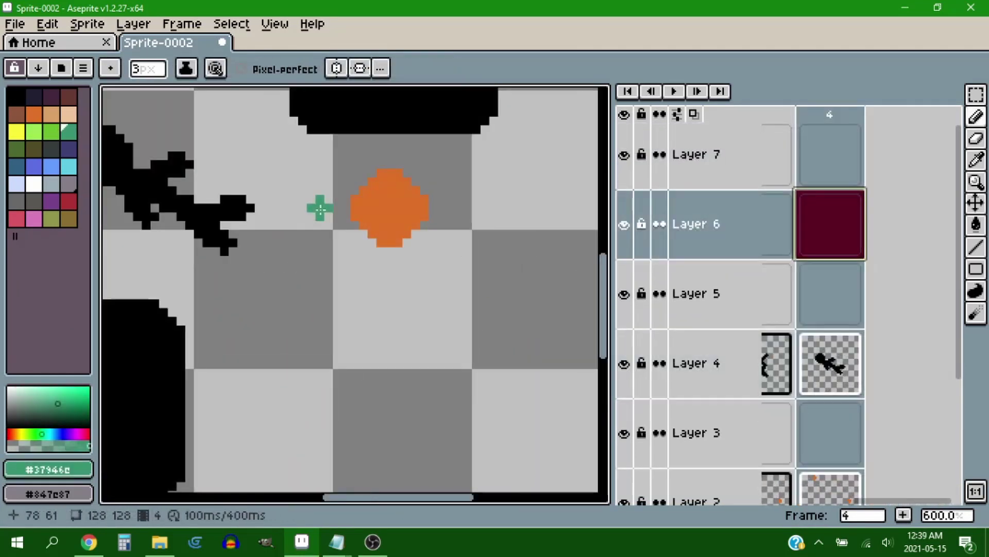
left_click_drag(487, 210, 418, 210)
left_click(429, 207)
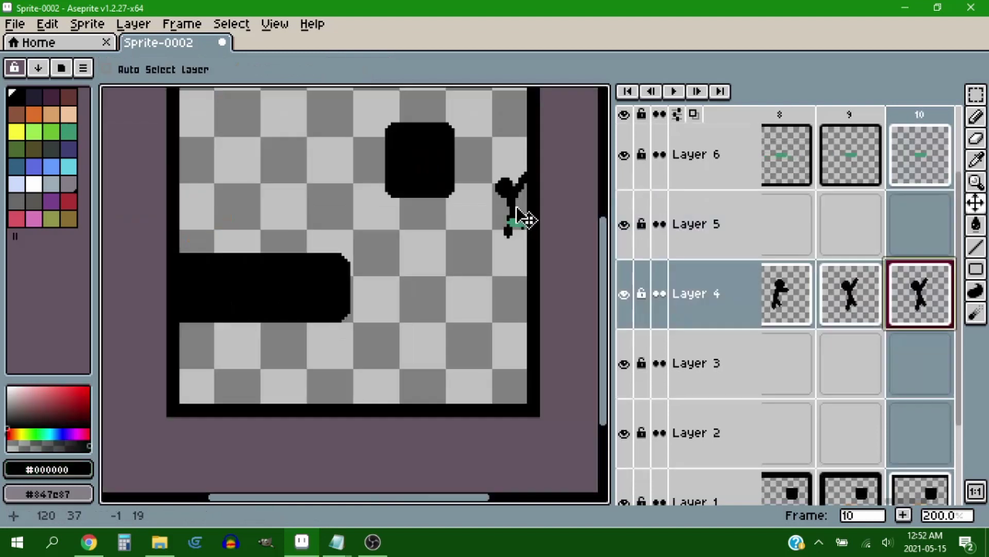
- Undo the last cel movement, reposition the stickman lower along the right wall on Layer 4 in frame 10, and add a frame
scroll(528, 219, "up", 3)
key("ctrl+z")
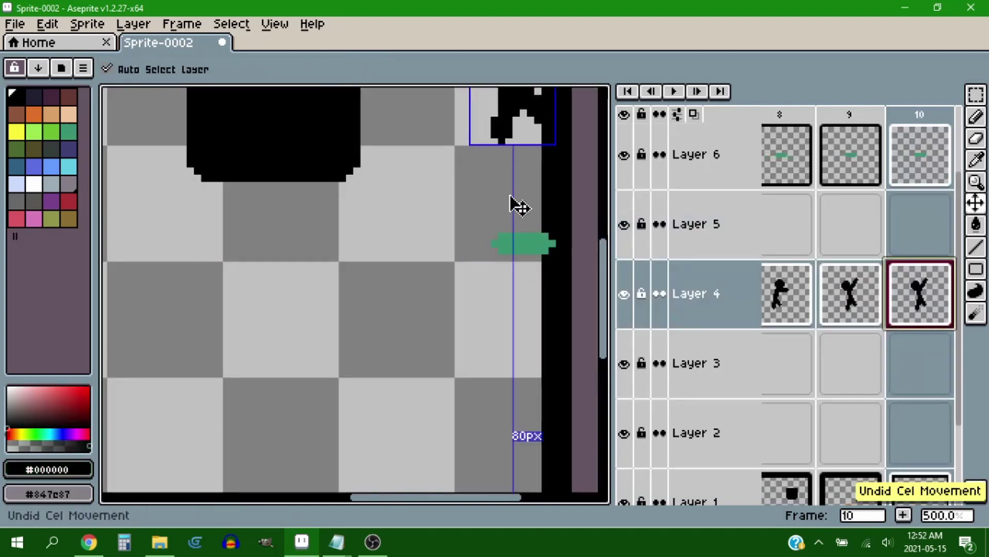
left_click_drag(510, 113, 510, 178)
left_click_drag(515, 120, 510, 195)
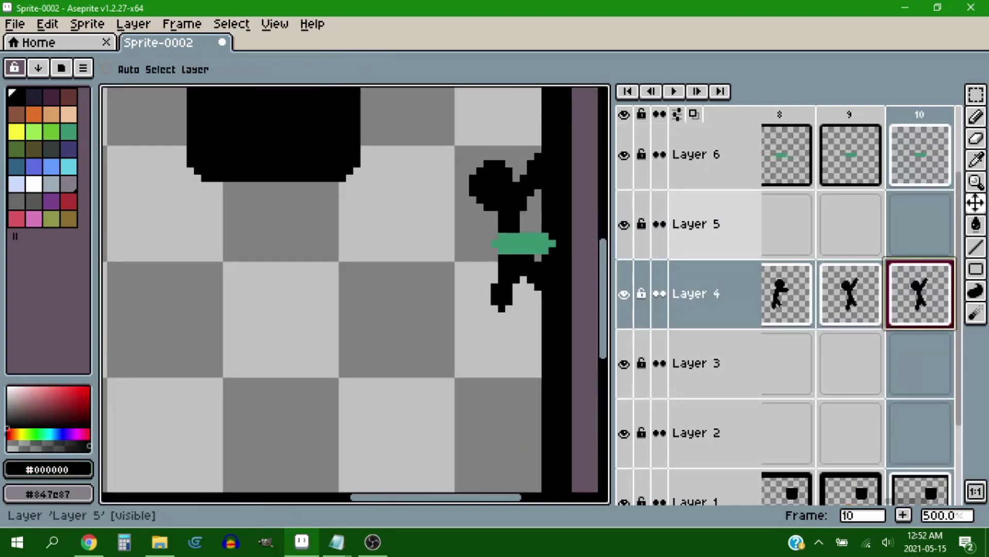
key("alt+n")
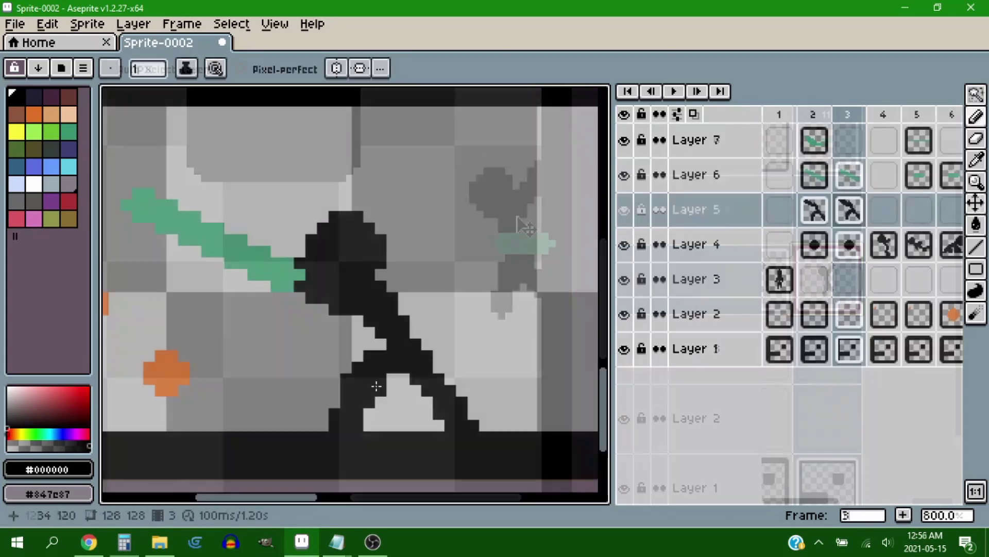
- Reshape the stickman's upper torso and the back of its head in frame 3 with the 1 px pencil and eraser
mouse_move(396, 299)
left_mouse_down()
mouse_move(389, 283)
mouse_move(415, 329)
left_mouse_up()
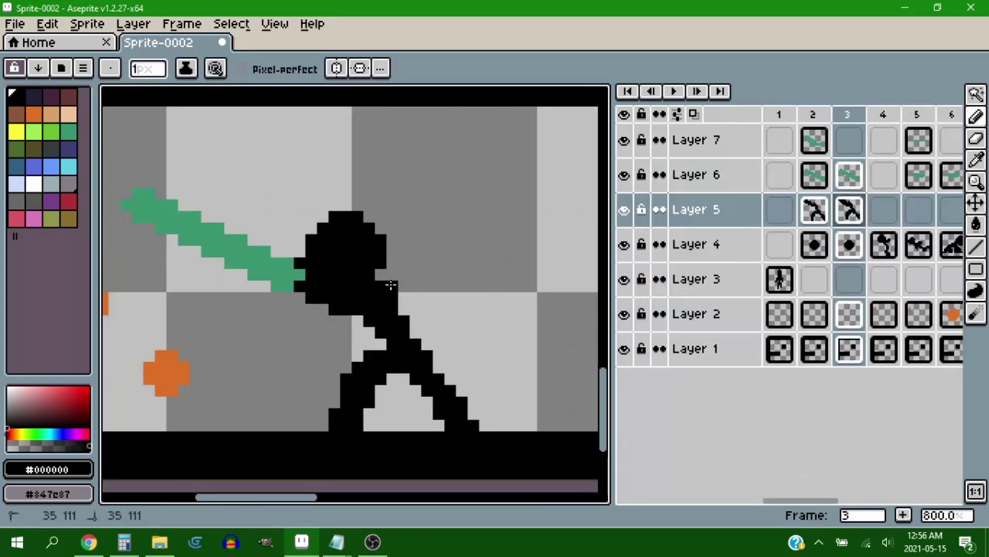
key("e")
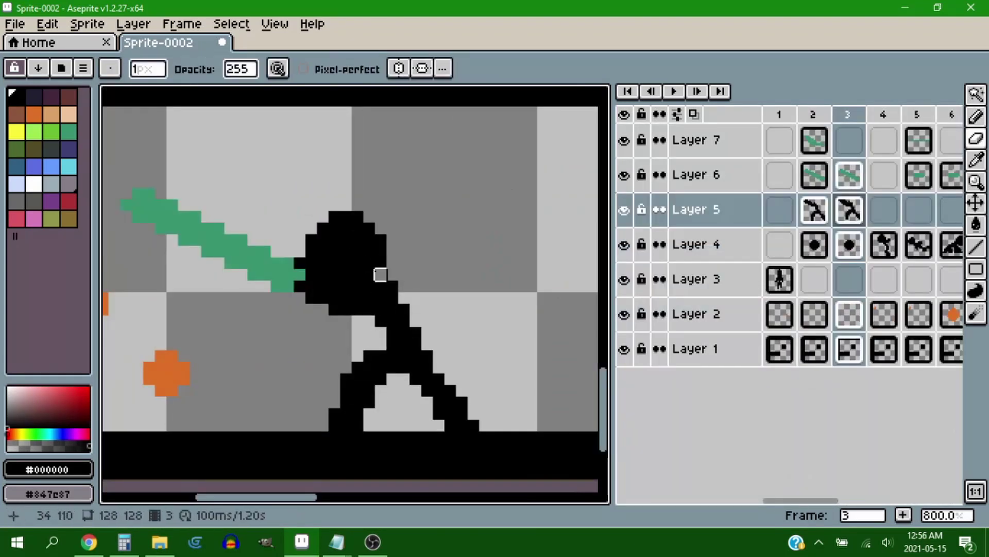
key("b")
left_click_drag(380, 274, 390, 247)
key("e")
left_click(812, 248)
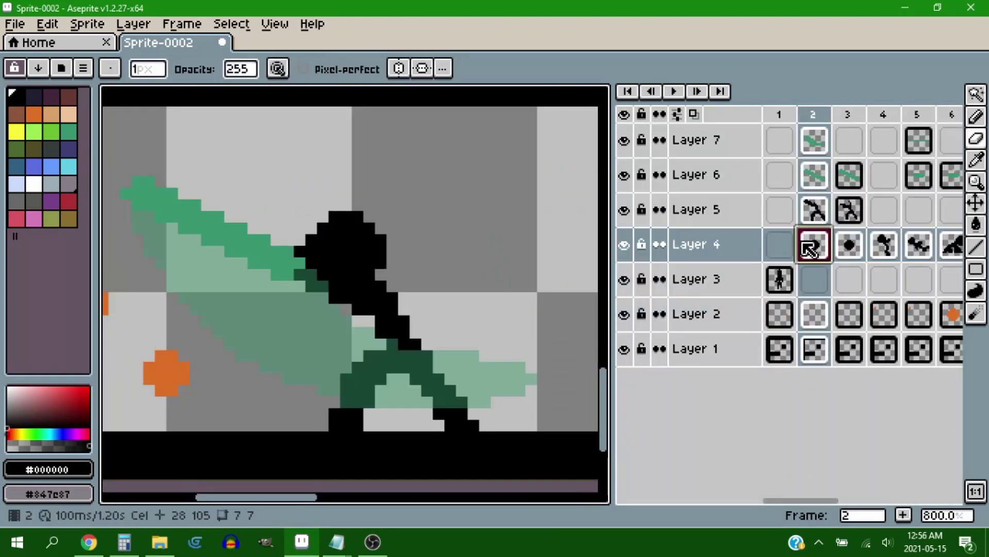
left_click(840, 249)
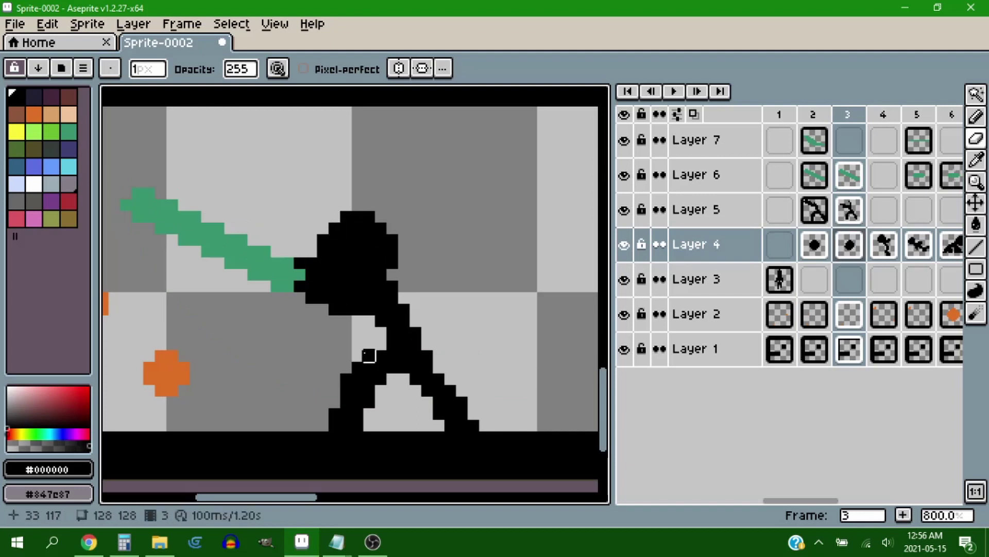
- Compare the pose with frame 2 and redraw the stickman's back leg slightly inward on Layer 5 in frame 3
left_click(816, 249)
left_click(843, 249)
key("Up")
key("b")
left_click(438, 424)
left_click(428, 401)
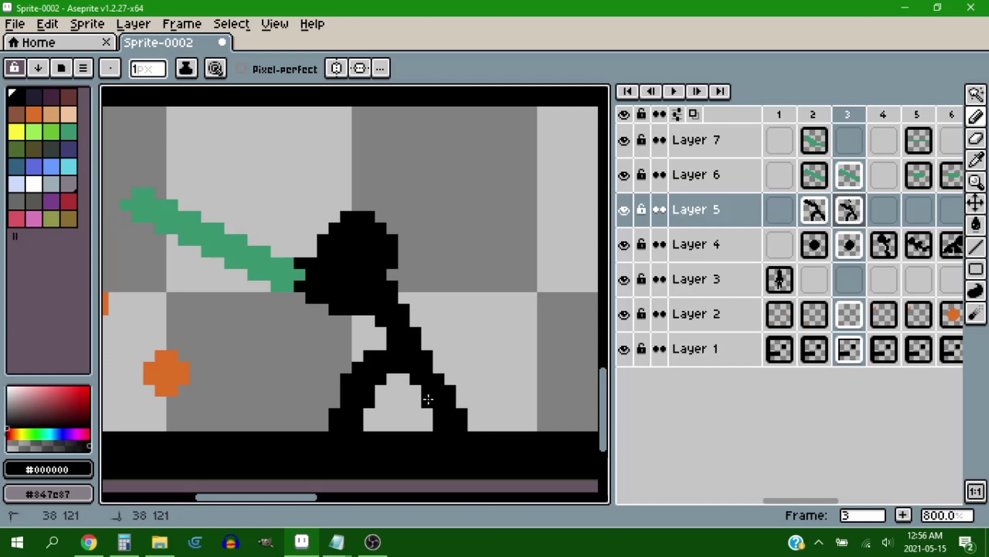
- Trim the outer edge of the stickman's front leg on Layer 5 in frame 3, using frame 2 as reference
left_click(816, 215)
left_click(841, 214)
key("e")
left_click(367, 357)
left_click(358, 369)
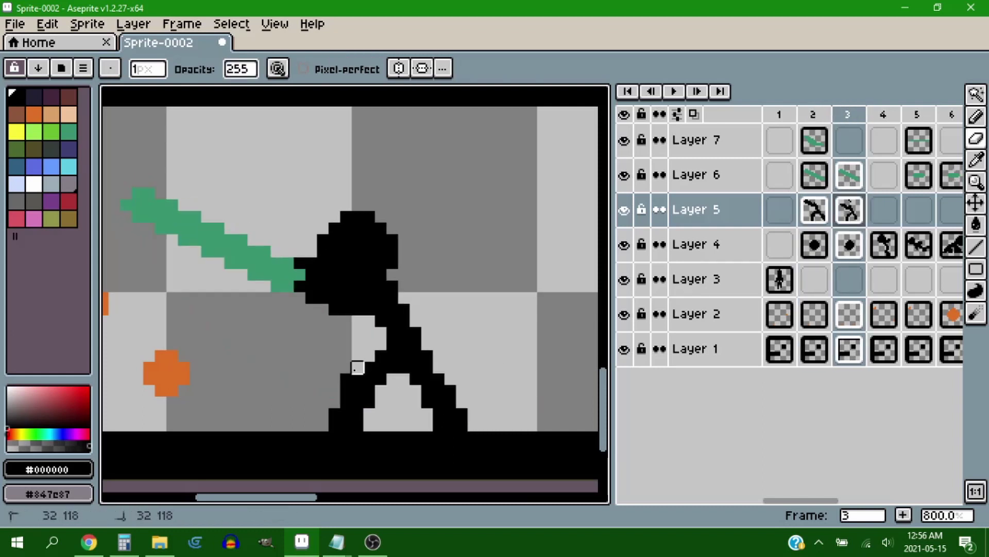
left_click(347, 380)
key("b")
- Erase part of the orange fragment nearest the stickman on Layer 2 in frame 3 and sample its orange #df7126 for the pencil
scroll(470, 291, "down", 4)
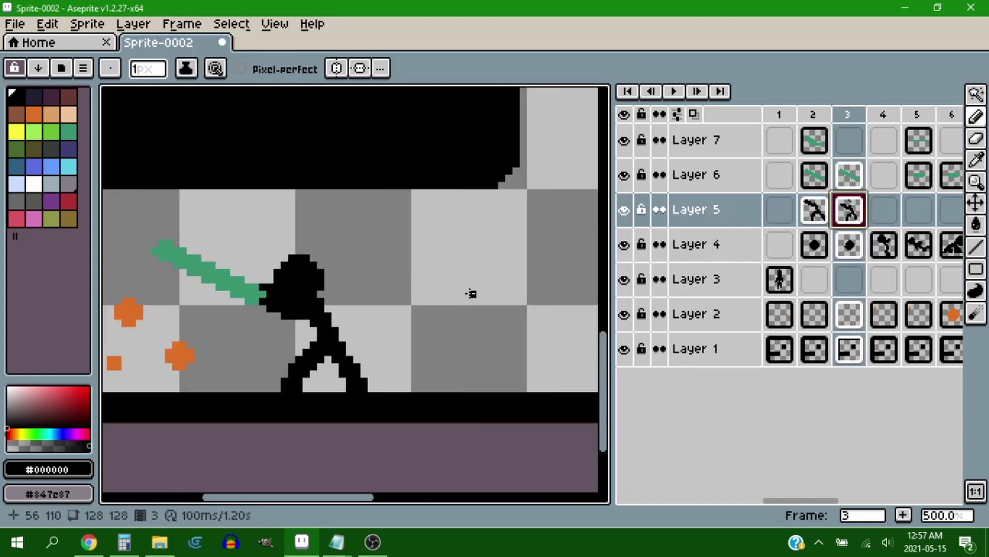
left_click(849, 314)
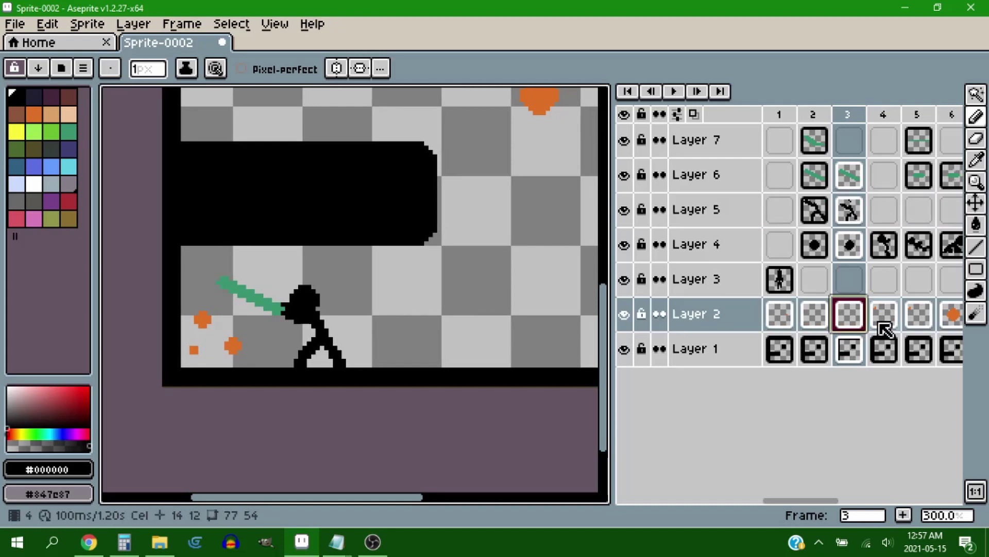
scroll(277, 316, "up", 2)
key("e")
scroll(288, 332, "up", 2)
left_click(358, 329, "alt")
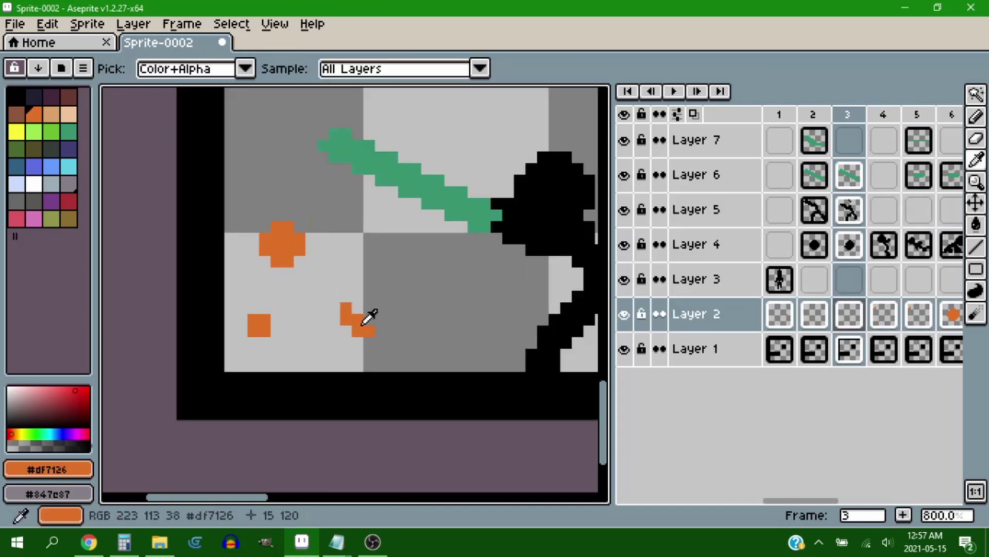
key("b")
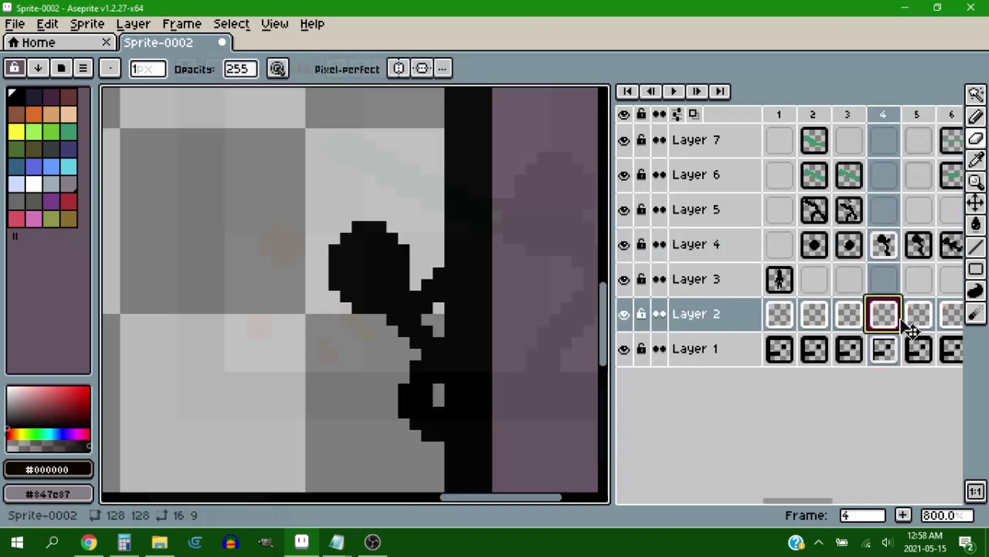
left_click(910, 316)
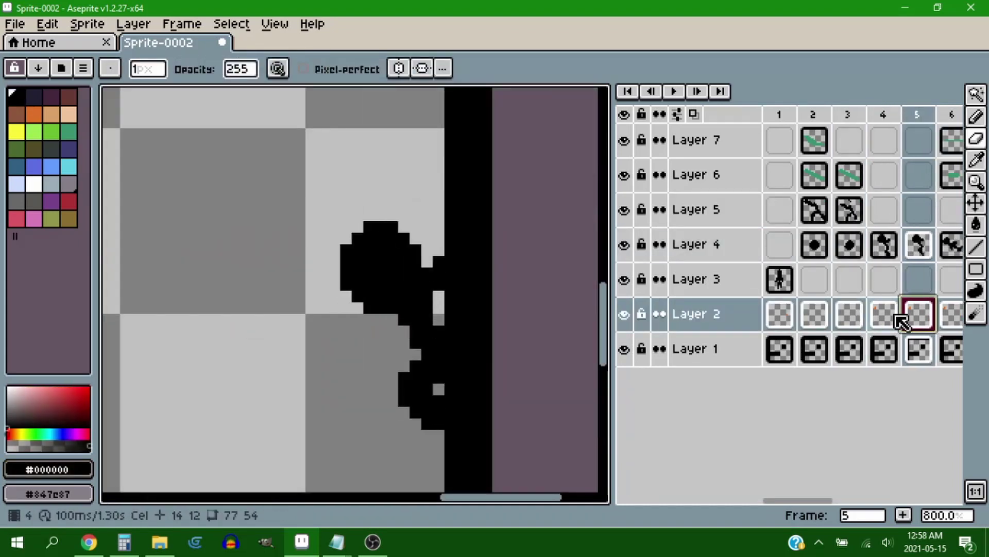
scroll(464, 265, "down", 5)
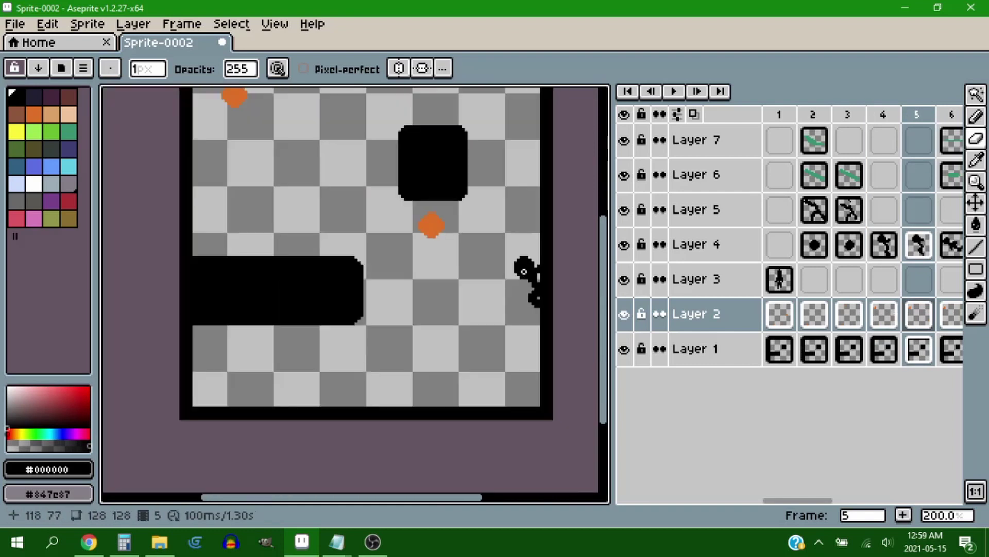
scroll(834, 294, "right", 2)
left_click(847, 246)
left_click(846, 114)
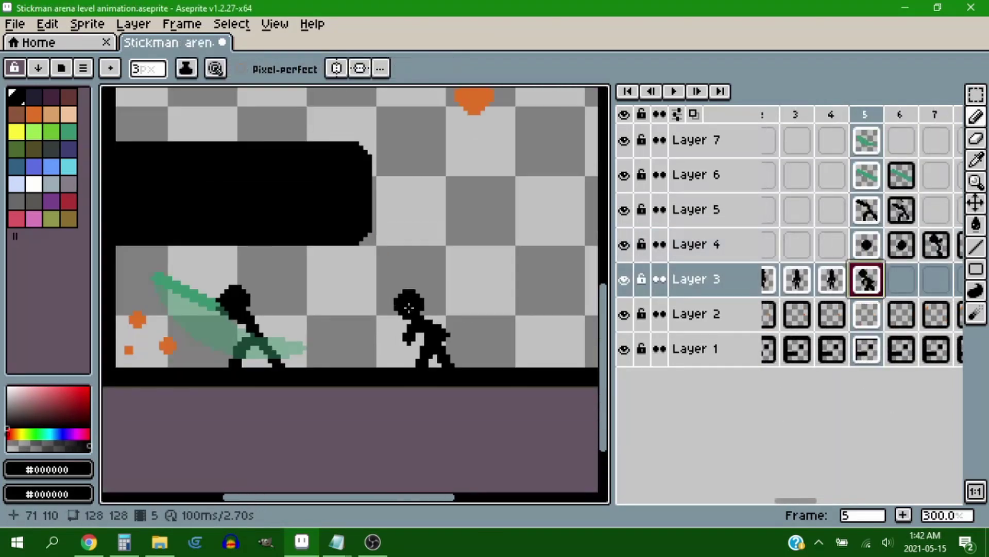
- Compare the stickman poses on Layer 3 in frames 3 to 5, and cut the running figure from frame 5 with a rectangular selection
left_click(797, 280)
left_click(831, 280)
left_click(866, 280)
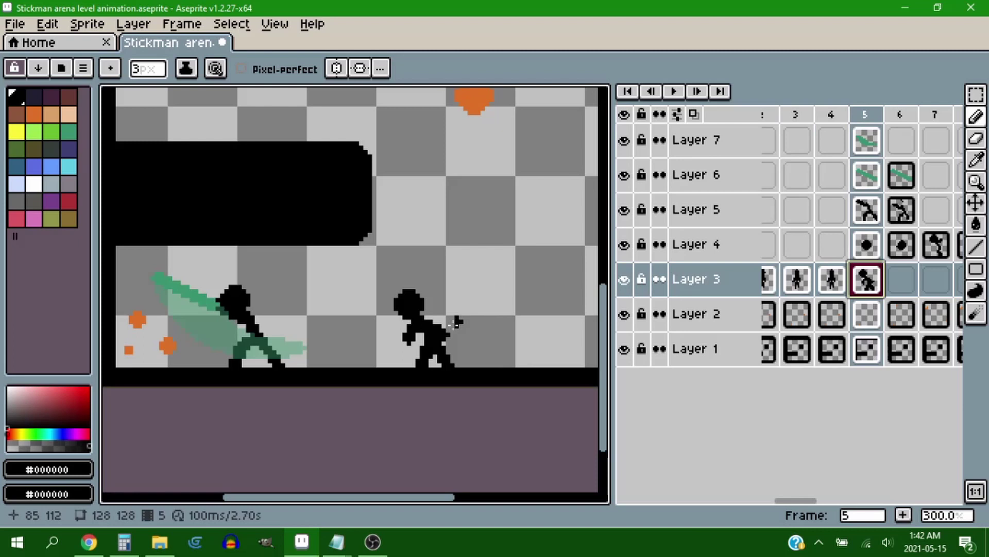
scroll(405, 320, "up", 2)
key("m")
left_click_drag(312, 214, 498, 393)
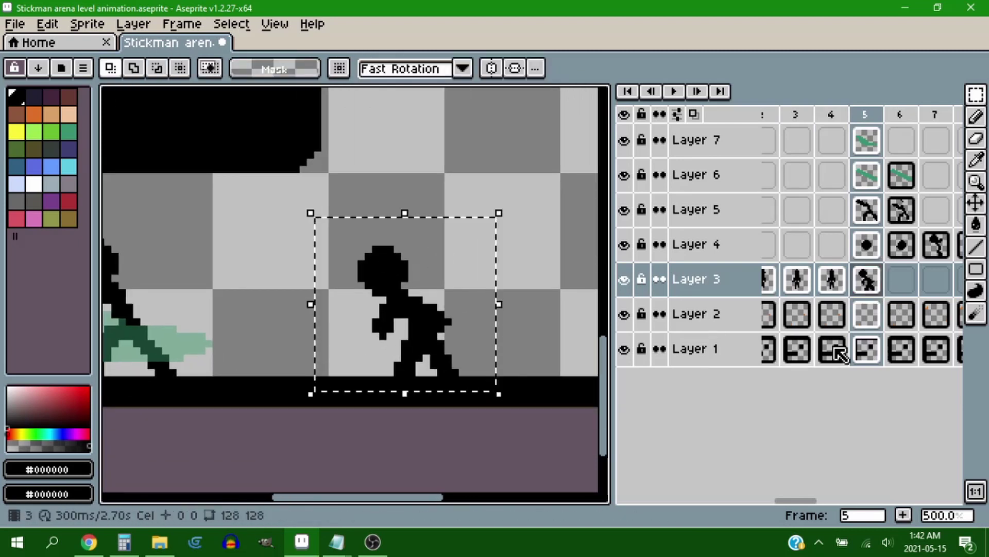
key("comma")
key("period")
key("ctrl+x")
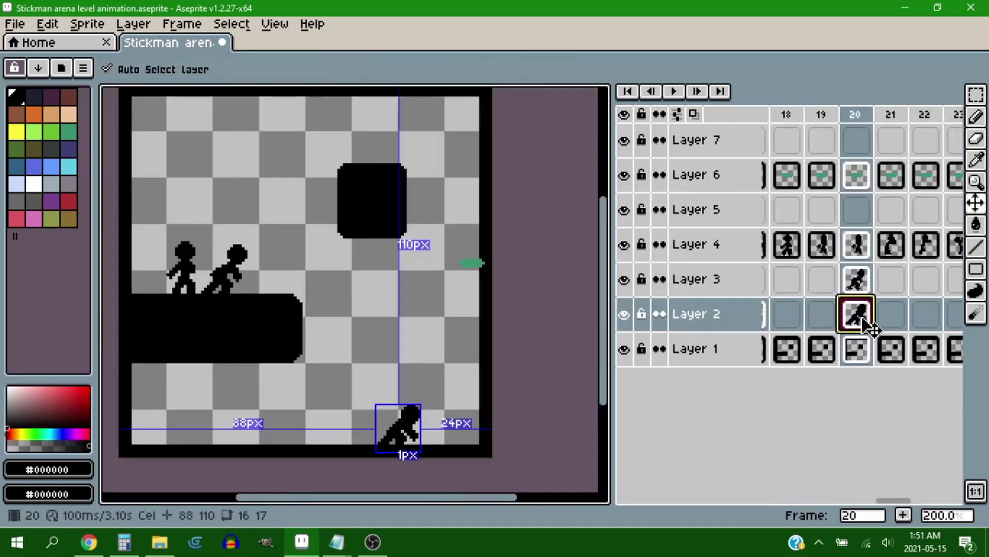
- Copy the whole of frame 20 and compare it with frame 19
key("ctrl+c")
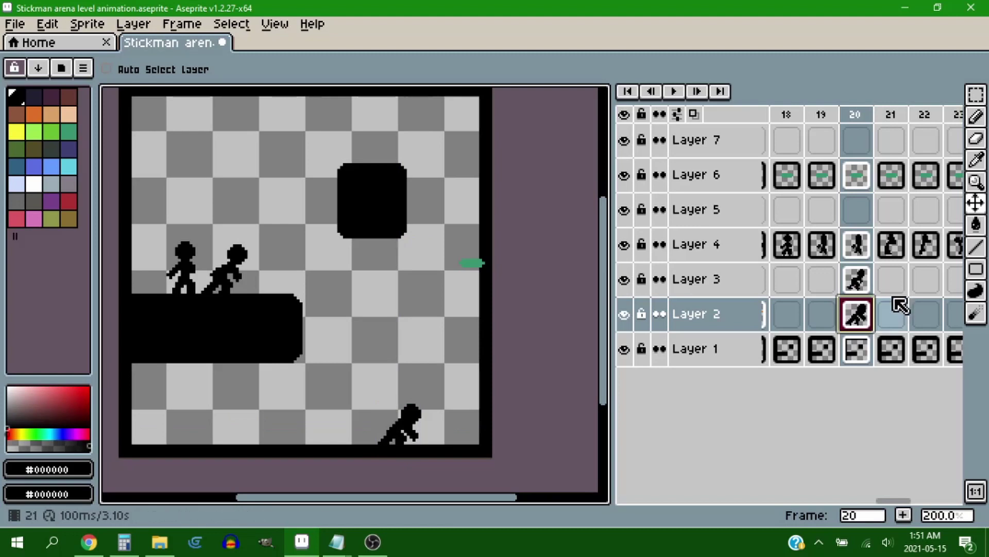
left_click(894, 285)
left_click(857, 117)
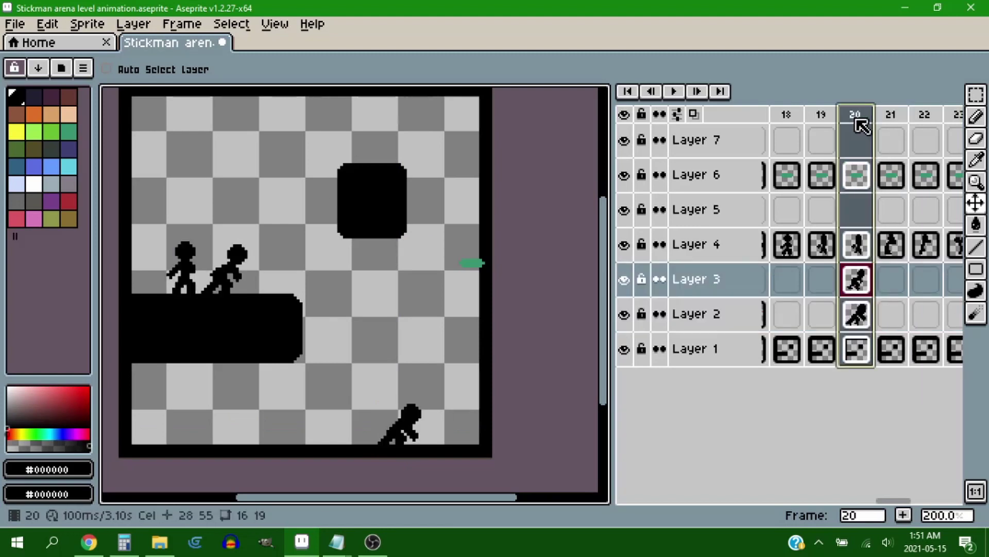
key("ctrl+c")
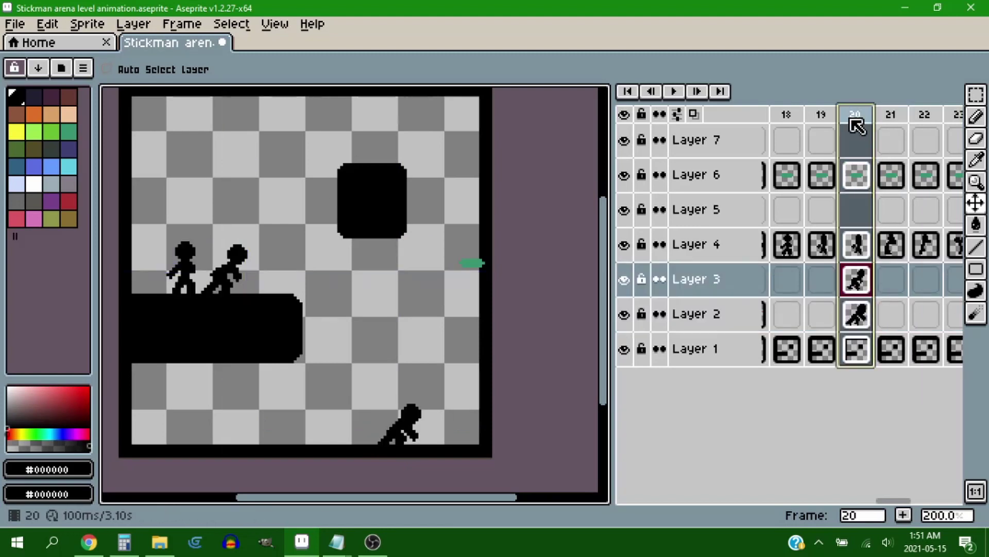
left_click(833, 115)
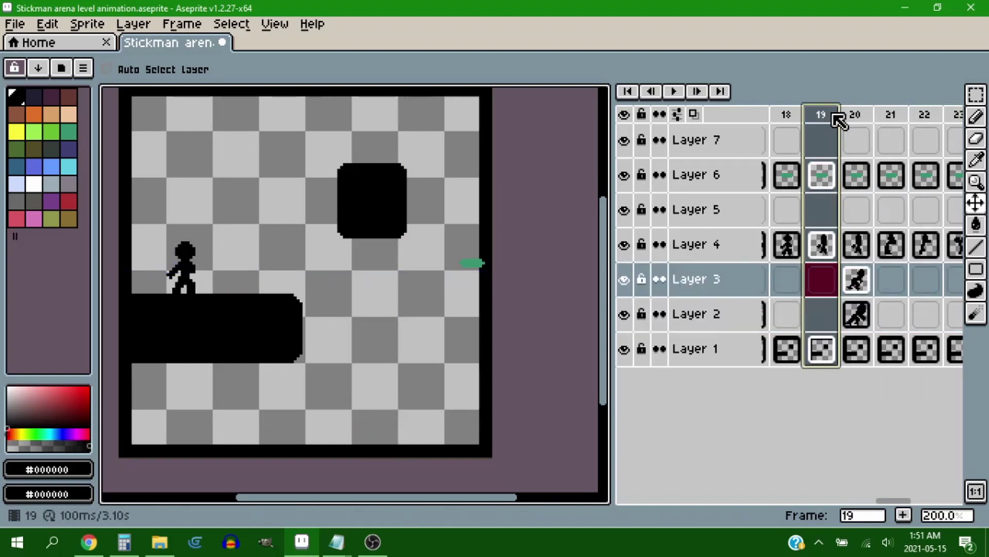
left_click(864, 114)
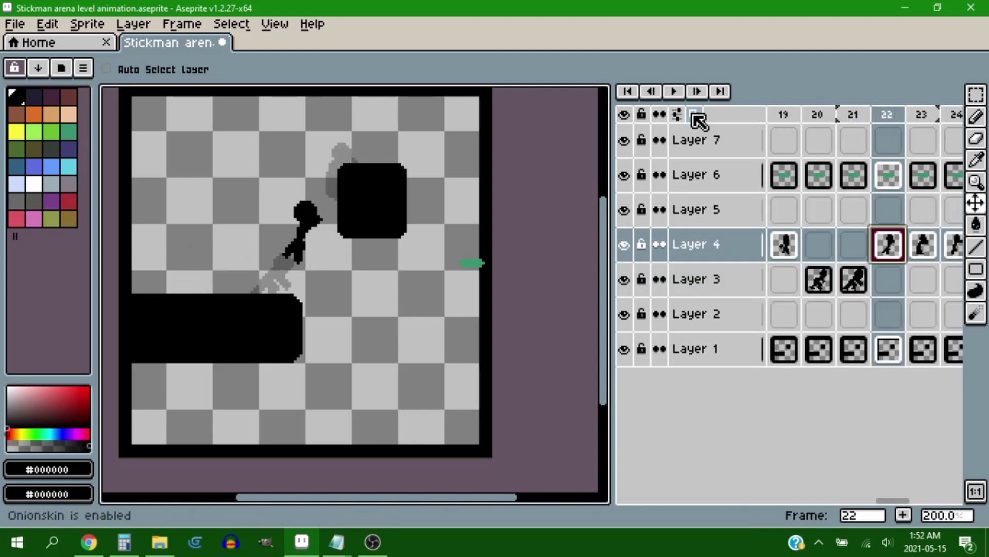
- Turn on onion skinning with Red/Blue Tint and set its opacity to 144
left_click(693, 114)
left_click(692, 114)
left_click(677, 114)
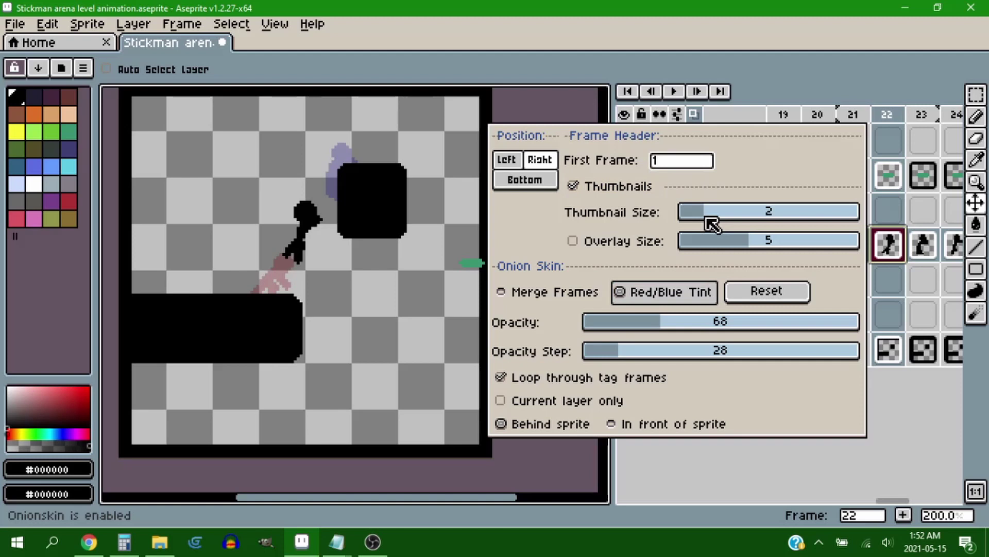
left_click_drag(677, 330, 746, 324)
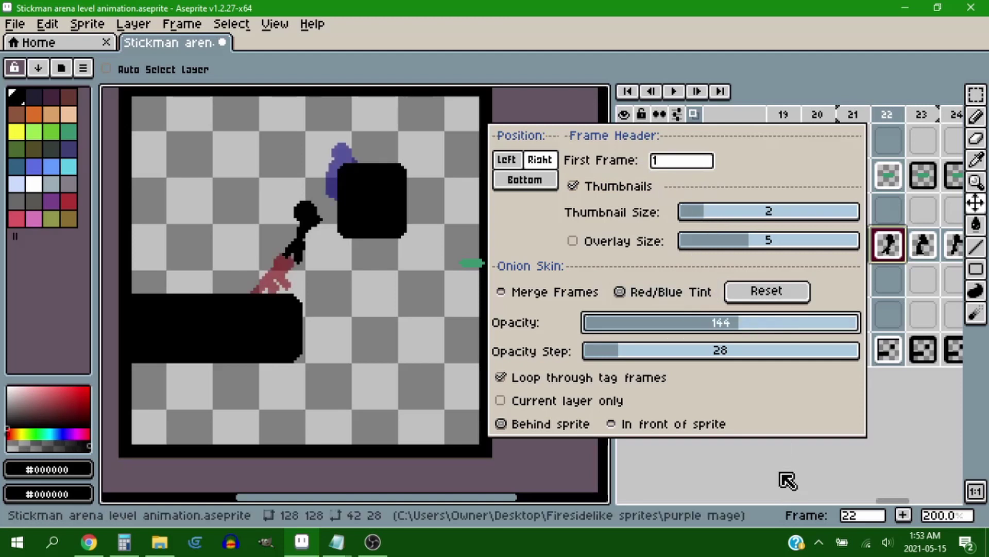
left_click(344, 398)
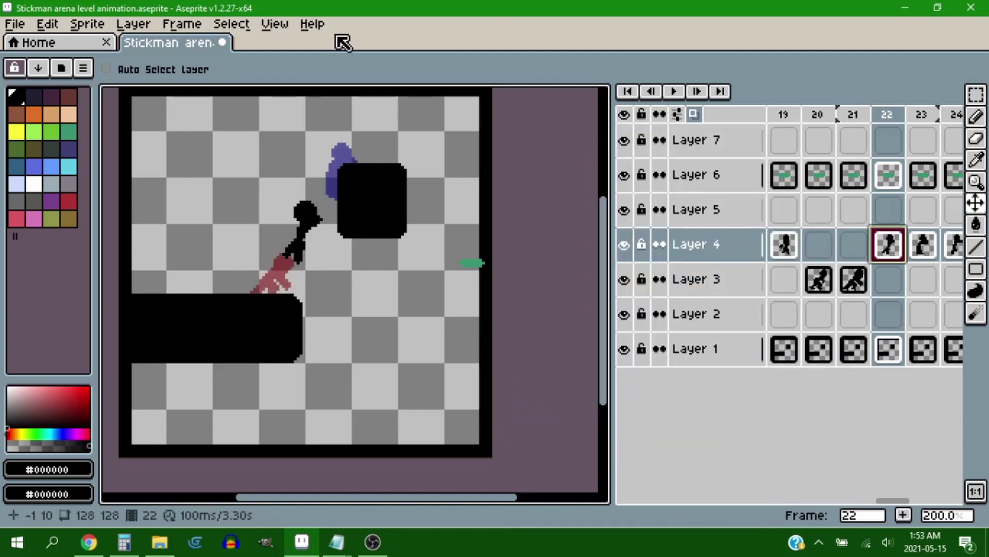
- Nudge the stickman on Layer 4 in frame 22 slightly upward and stop the animation playback
left_click_drag(304, 224, 310, 210)
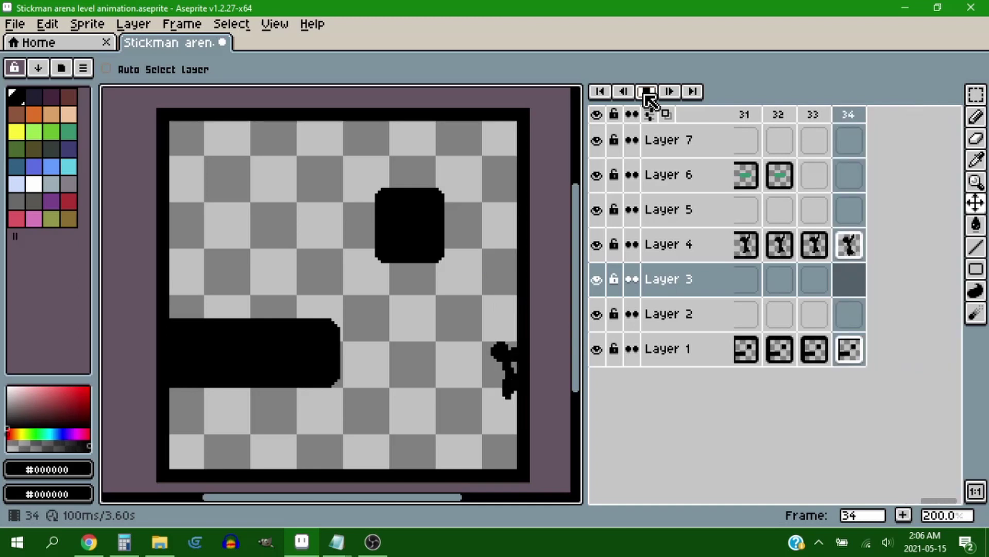
left_click(647, 92)
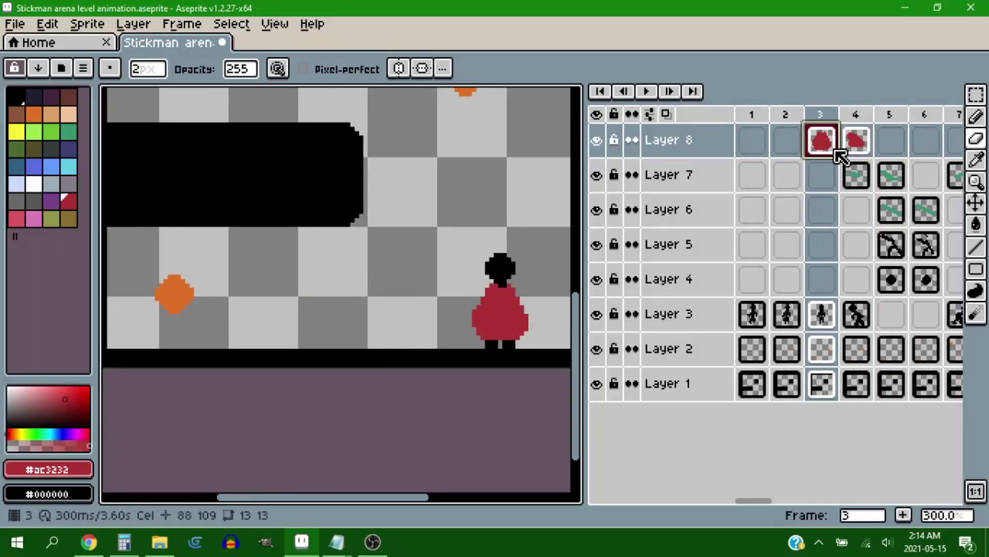
- In frame 4, move the green streak on Layer 7 up by about 1 pixel and nudge the red cape on Layer 8
left_click(855, 147)
scroll(464, 309, "up", 3)
key("e")
left_click(855, 176)
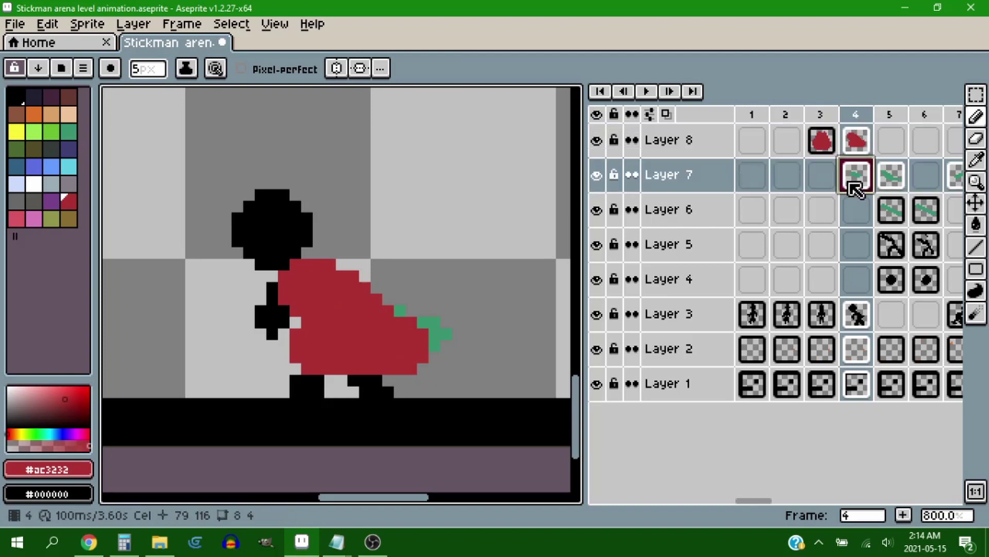
key("v")
left_click_drag(448, 350, 450, 338)
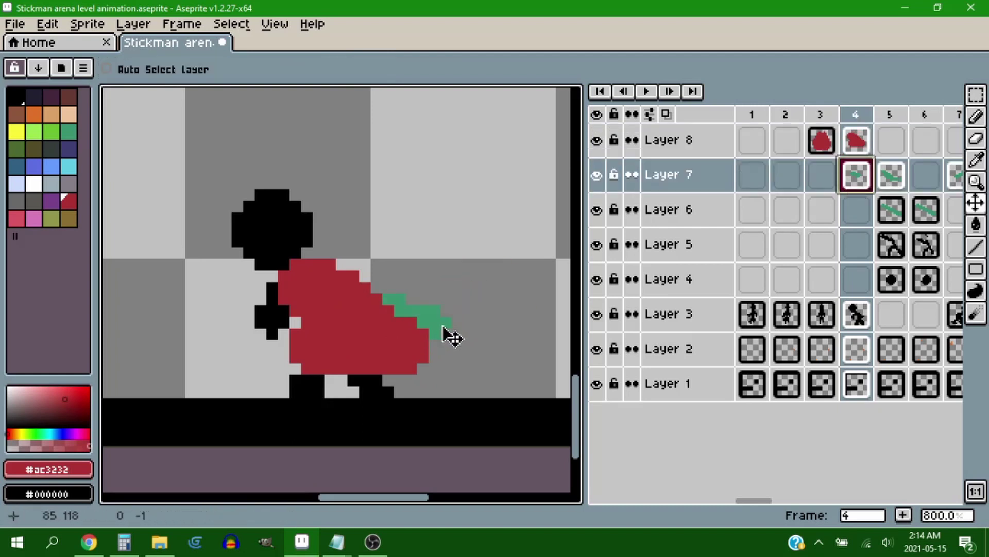
left_click(855, 140)
left_click_drag(364, 308, 367, 308)
scroll(431, 282, "down", 3)
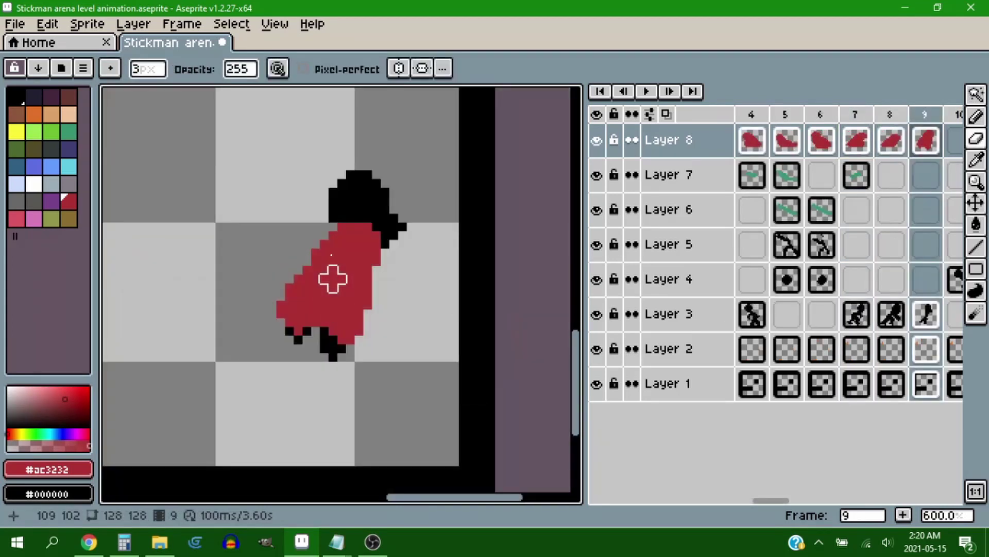
- Start painting the stickman's cape on Layer 8 in frame 10 with a 4 px pencil in the current red
scroll(325, 280, "up", 2)
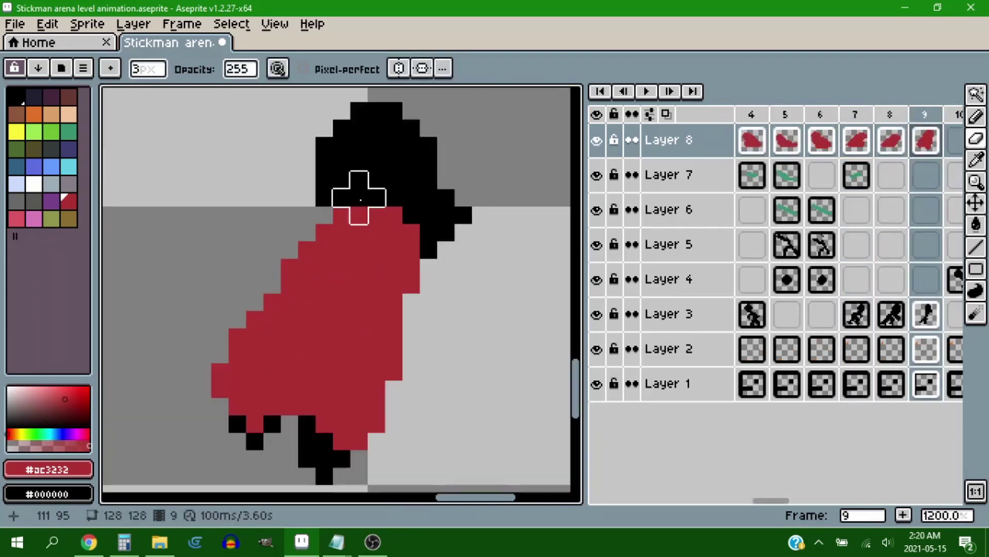
scroll(477, 246, "down", 4)
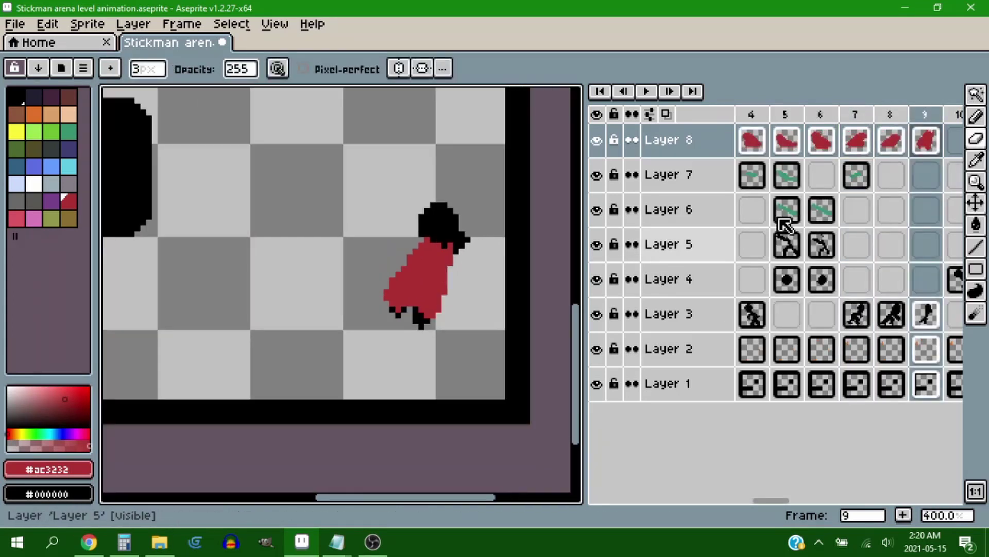
left_click(925, 139)
scroll(473, 273, "up", 1)
scroll(472, 274, "down", 1)
left_click(847, 139)
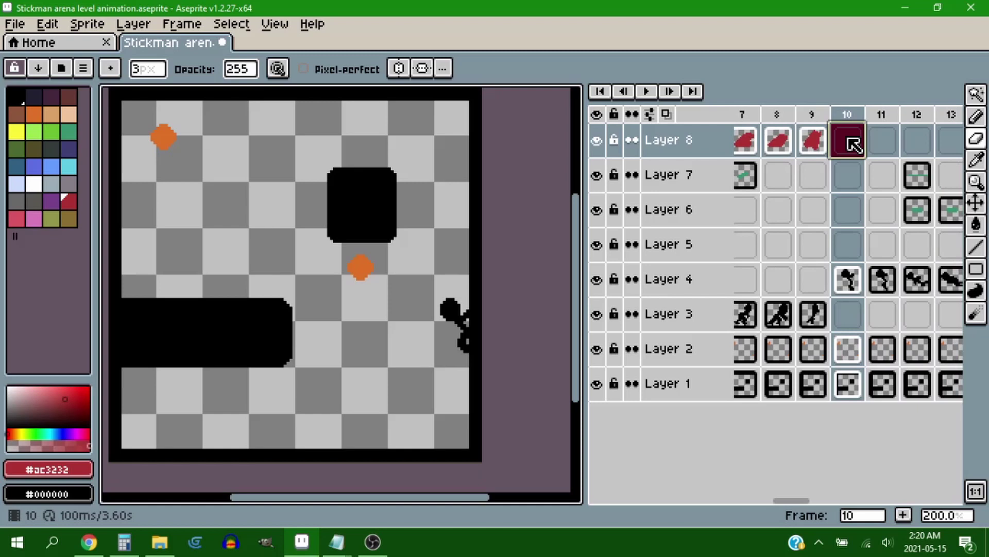
scroll(415, 323, "up", 4)
key("b")
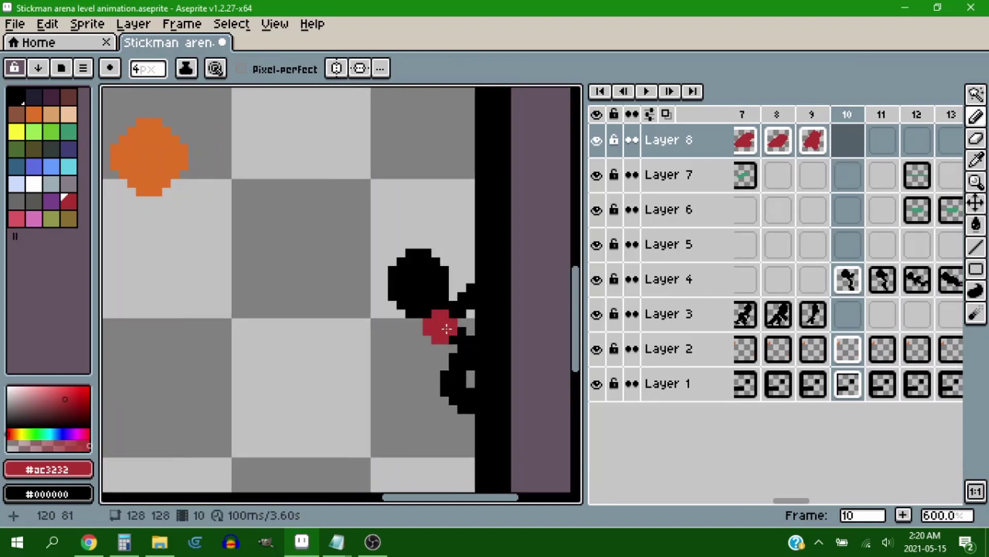
left_click_drag(443, 324, 450, 387)
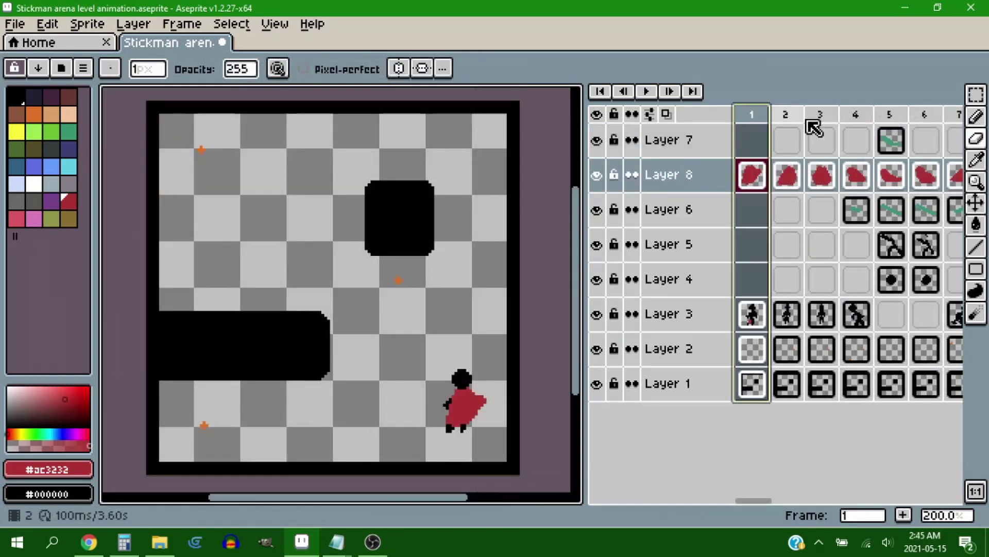
- Preview the animation starting from frame 3
left_click(816, 118)
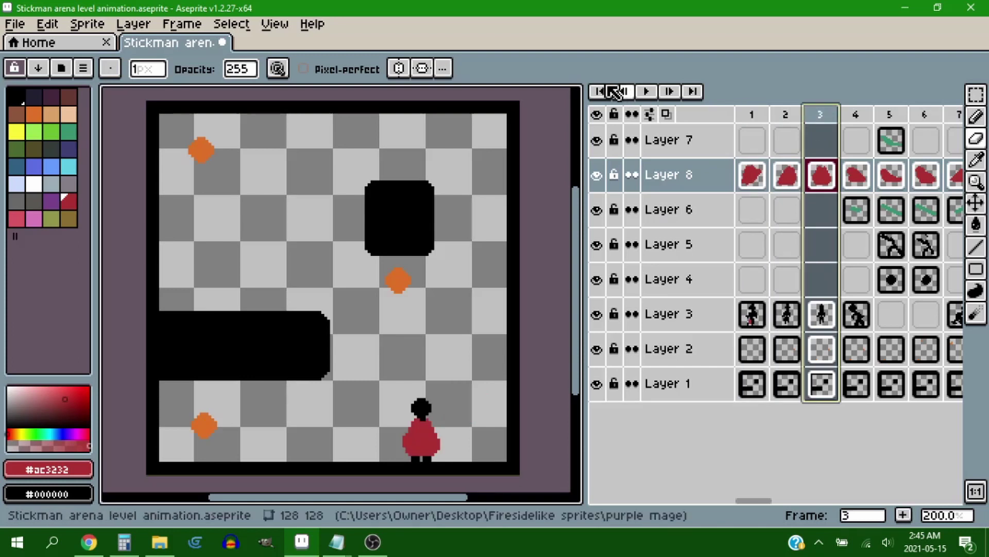
left_click(645, 92)
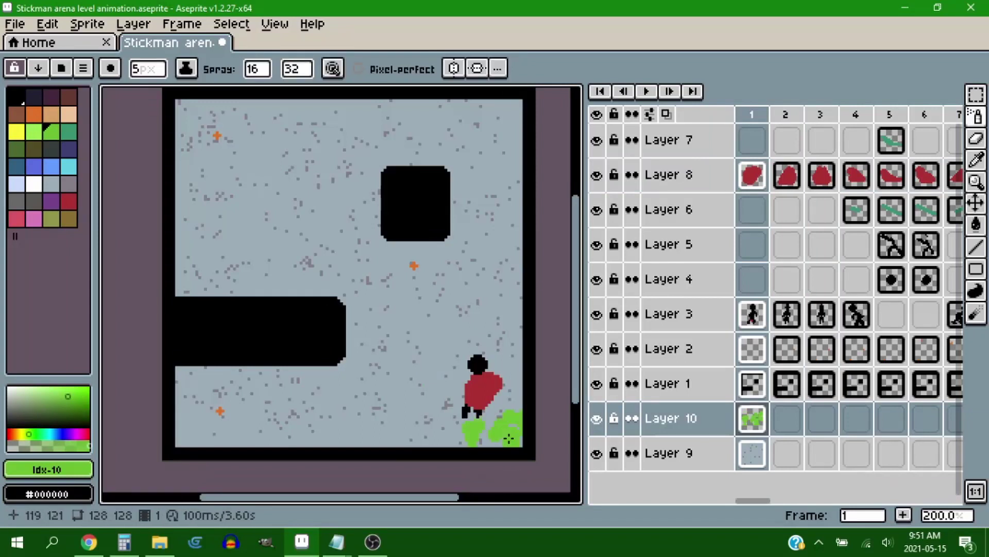
- Undo the latest green spray strokes on Layer 10 and around the floating block on Layer 11
key("ctrl+z")
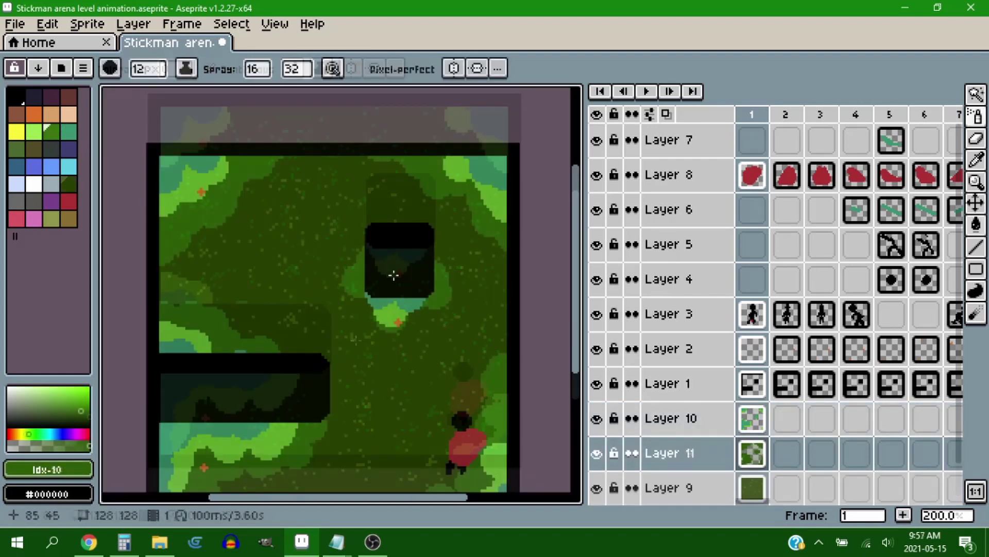
left_click_drag(550, 211, 518, 201)
key("ctrl+z")
key("ctrl+z")
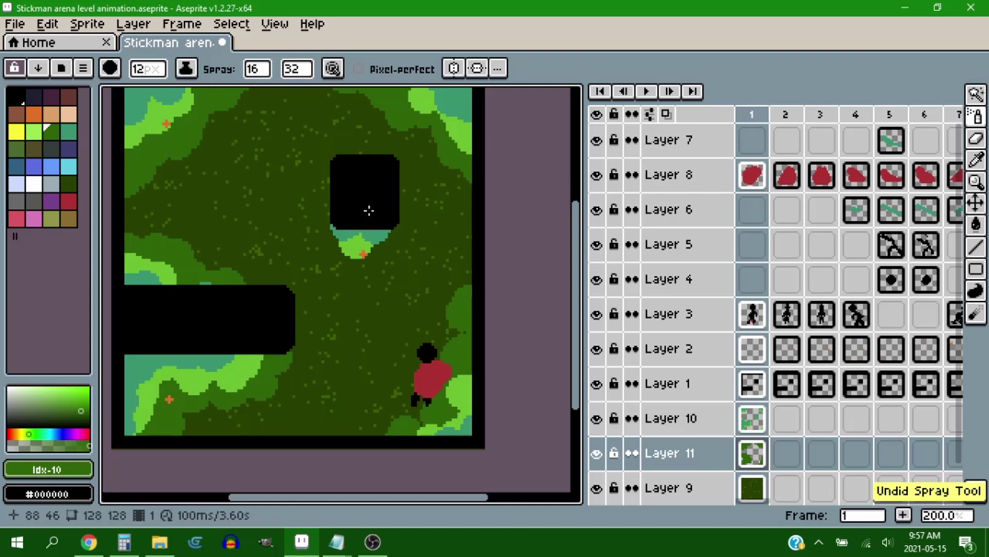
- Paint a foliage border around the floating block on Layer 11 with a 15 px pencil in the Idx-10 green
key("b")
scroll(330, 258, "down", 3)
scroll(341, 216, "up", 3)
mouse_move(346, 238)
left_mouse_down()
mouse_move(368, 286)
mouse_move(438, 268)
left_mouse_up()
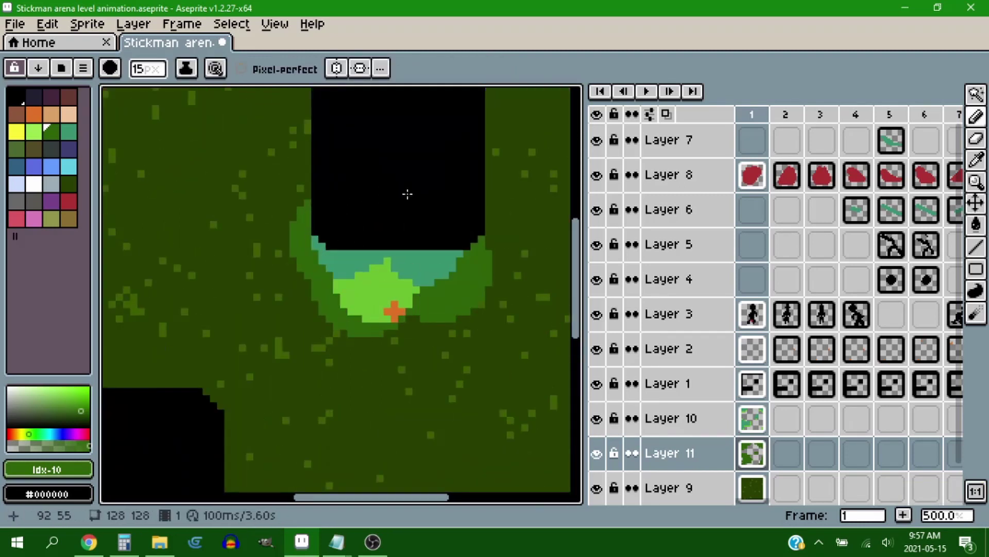
left_click_drag(406, 194, 480, 357)
left_click_drag(410, 264, 453, 249)
left_click_drag(480, 344, 416, 290)
scroll(417, 290, "down", 3)
scroll(415, 305, "up", 3)
left_click_drag(428, 357, 418, 390)
scroll(419, 320, "down", 4)
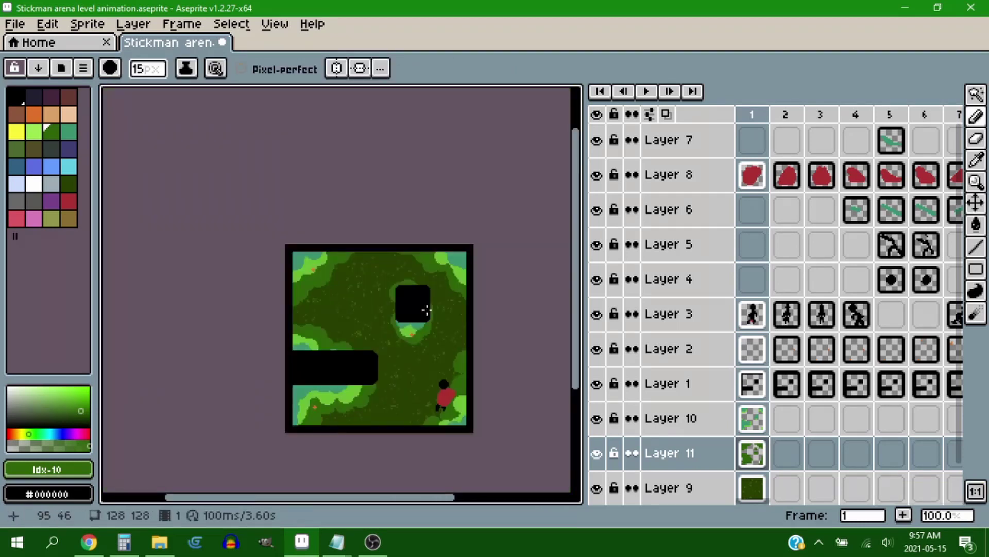
scroll(437, 283, "up", 1)
mouse_move(427, 311)
left_mouse_down()
mouse_move(446, 233)
mouse_move(461, 242)
mouse_move(411, 232)
mouse_move(449, 268)
mouse_move(429, 256)
left_mouse_up()
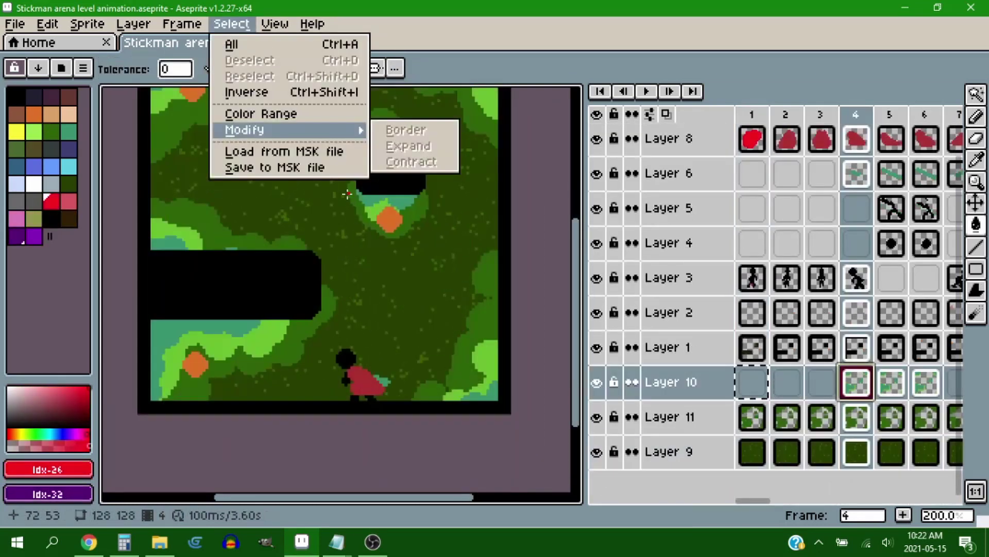
left_click(236, 27)
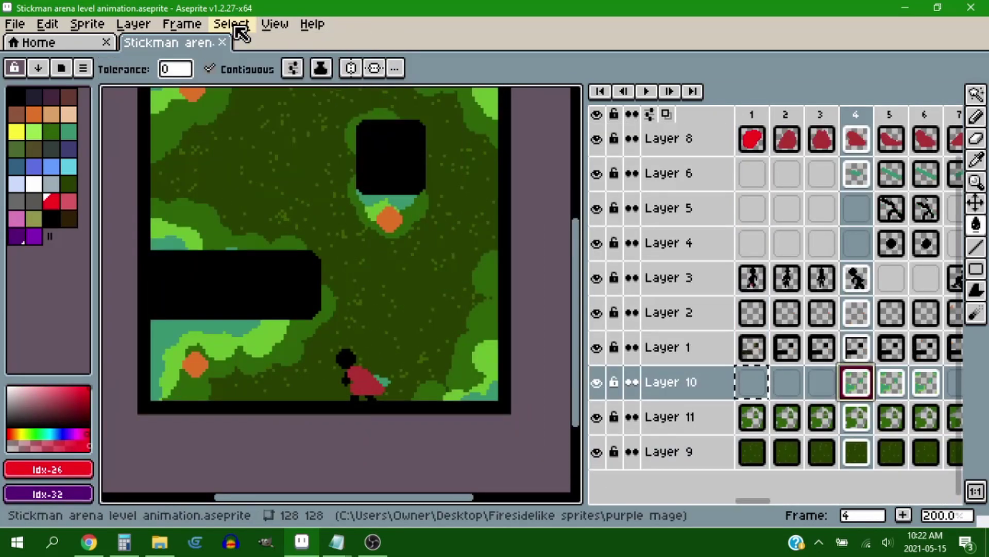
scroll(360, 283, "up", 3)
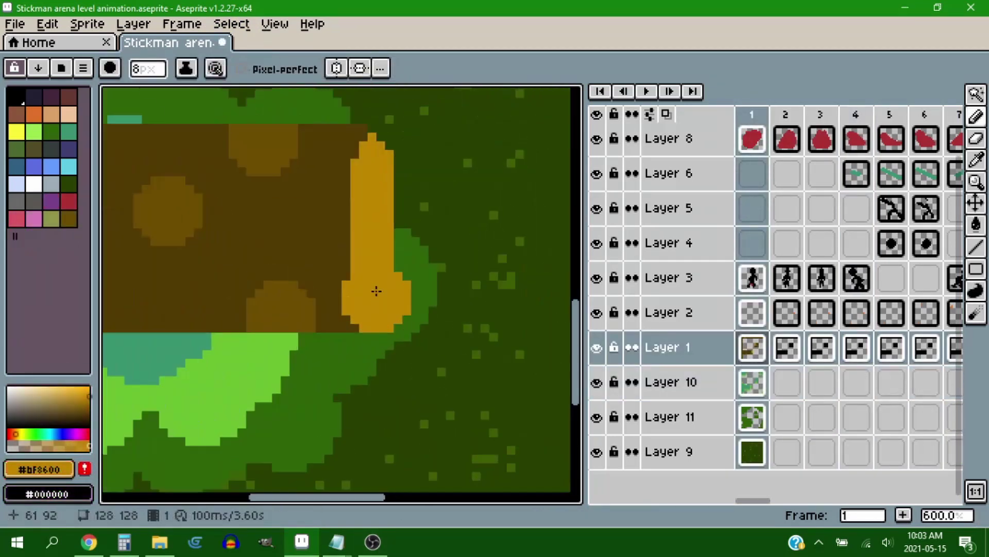
- Sample the brown #6d4d00 and draw a 1 px grain line inside the long log's golden end cap on Layer 1
key("g")
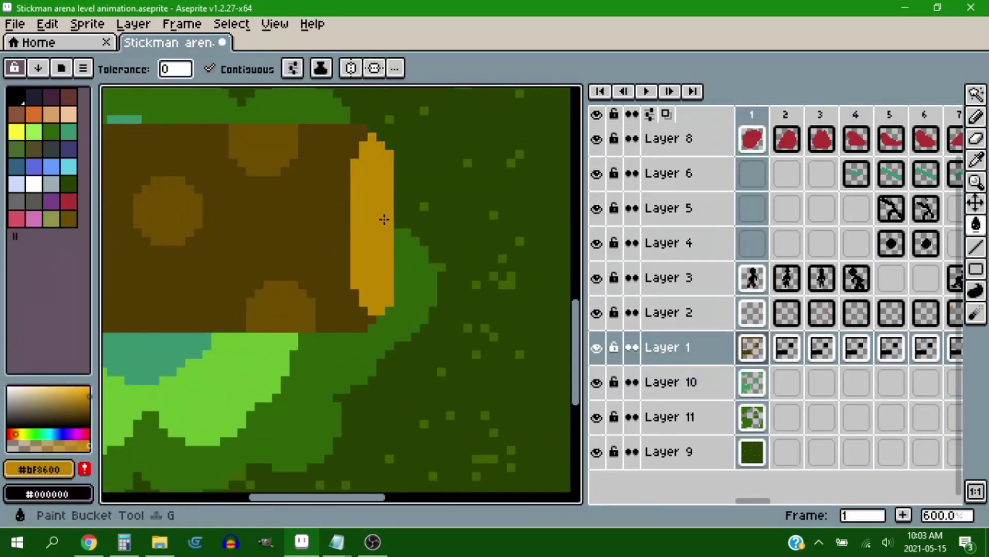
key("b")
key("i")
key("b")
scroll(309, 180, "up", 3)
mouse_move(368, 160)
left_mouse_down()
mouse_move(345, 252)
mouse_move(352, 379)
mouse_move(380, 415)
mouse_move(396, 371)
mouse_move(395, 381)
mouse_move(406, 176)
left_mouse_up()
scroll(486, 258, "down", 4)
key("ctrl+z")
- Draw 1 px #6d4d00 grain lines along the golden side strip of the floating block on Layer 1
left_click_drag(488, 260, 254, 356)
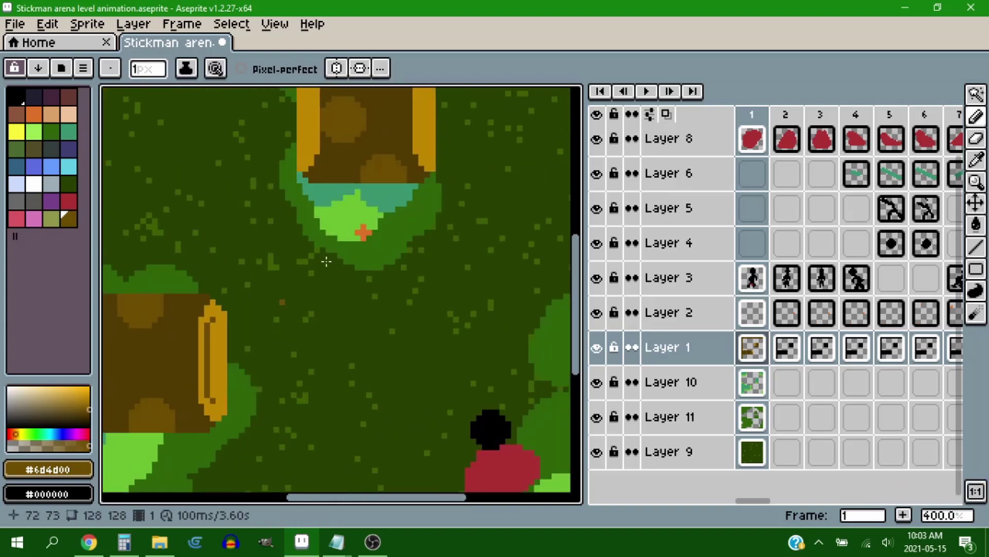
left_click_drag(425, 156, 365, 395)
scroll(364, 395, "up", 5)
left_click(364, 395)
left_click(347, 355, "shift")
left_click_drag(391, 196, 374, 314)
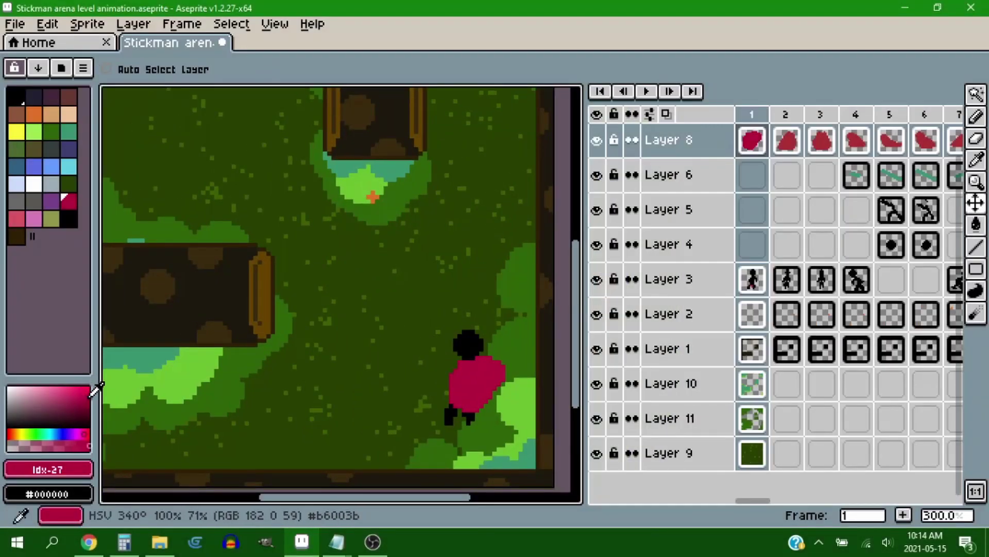
- Change palette colour Idx-27, used for the frame 1 cape on Layer 8, to a brighter crimson
key("g")
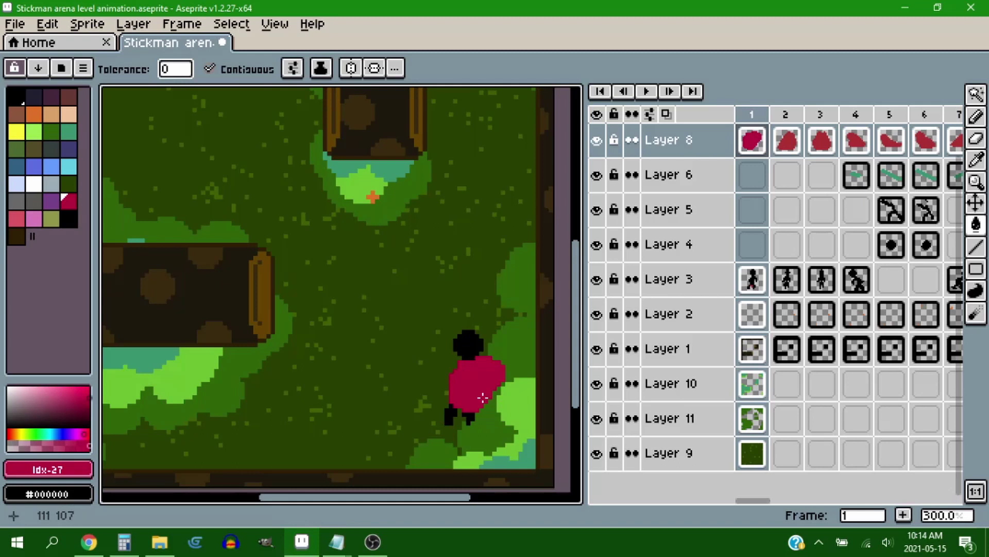
scroll(282, 408, "down", 1)
scroll(406, 390, "up", 3)
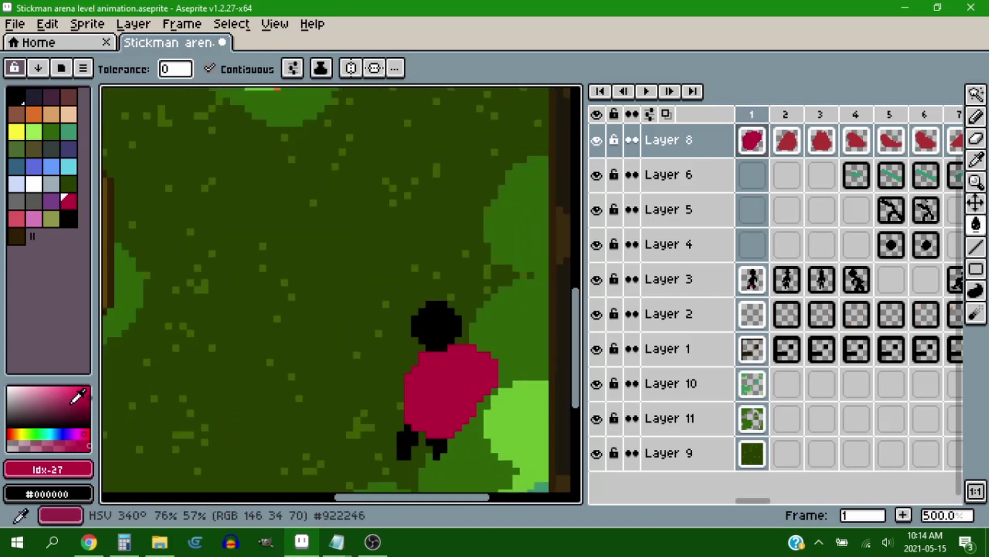
left_click_drag(91, 389, 88, 385)
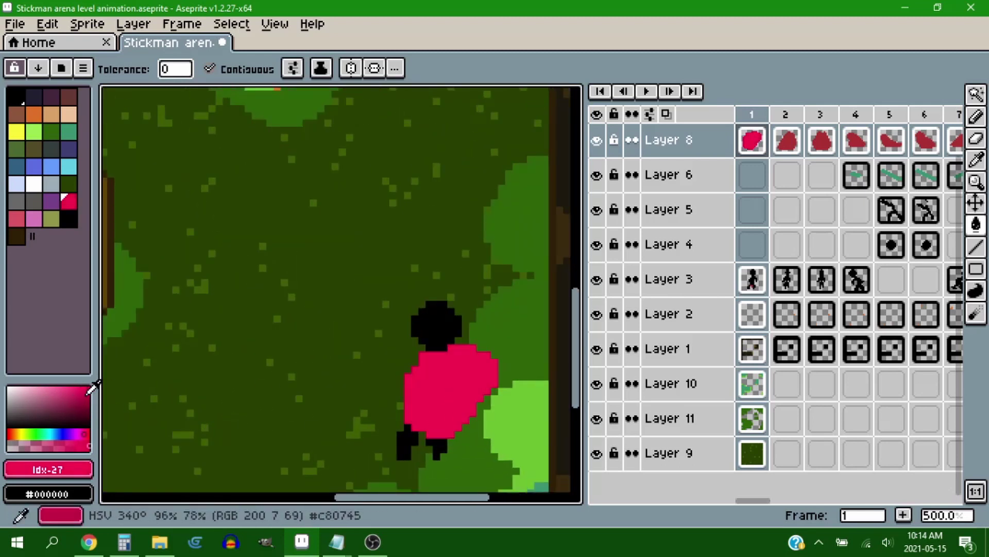
scroll(336, 358, "down", 4)
scroll(380, 347, "up", 3)
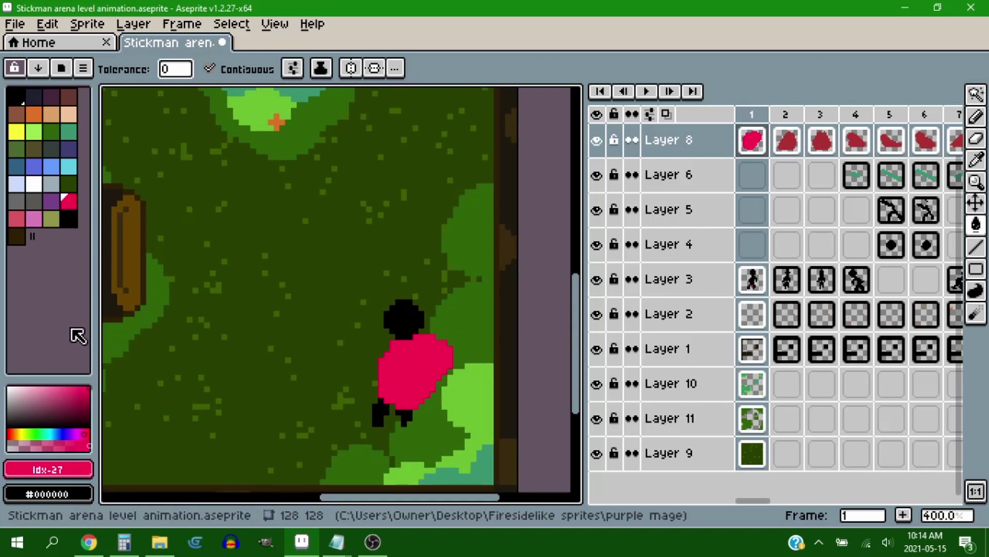
- Try purple Idx-26, dark green Idx-23 and grey as fill colours for the cape on Layer 8 in frame 1
left_click(51, 201)
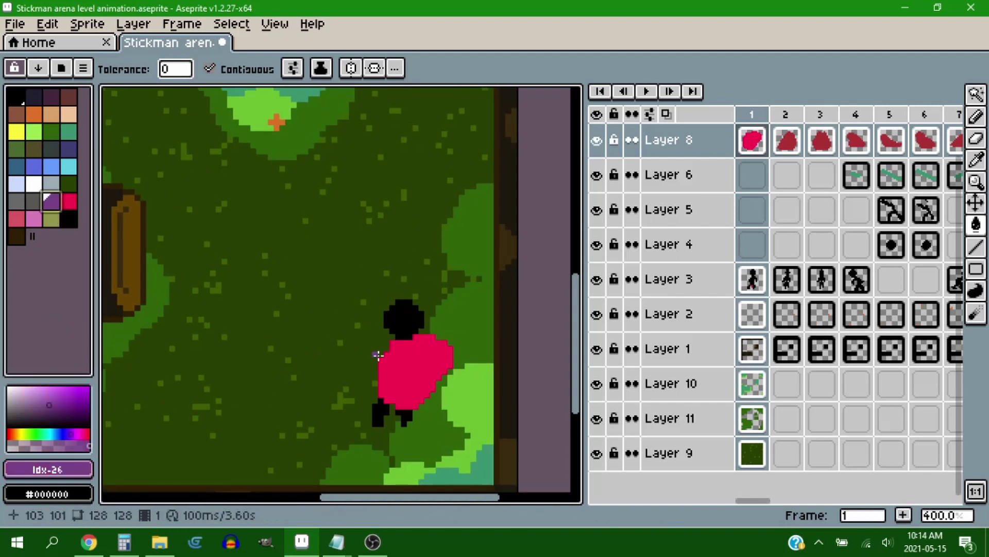
left_click(399, 361)
right_click(393, 359)
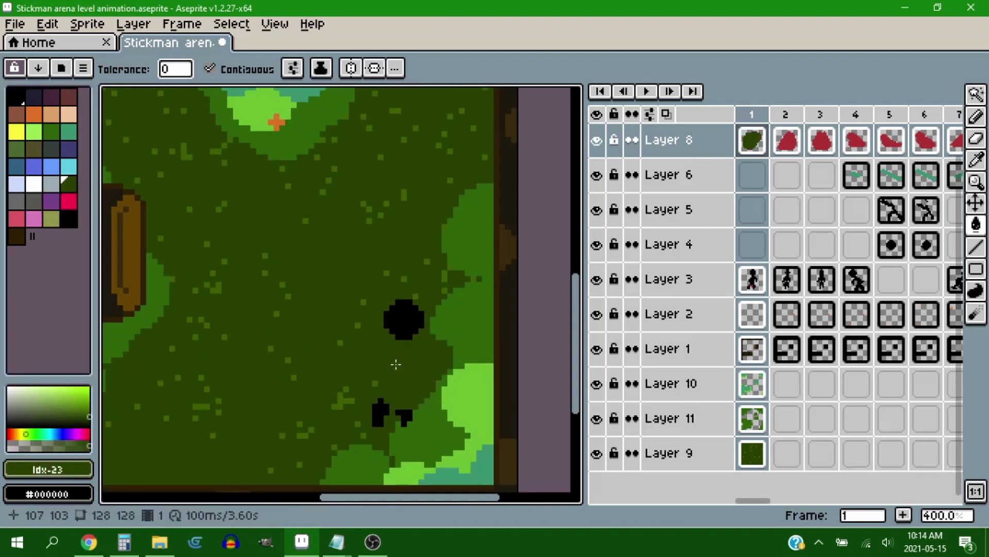
left_click(52, 183)
left_click(420, 365)
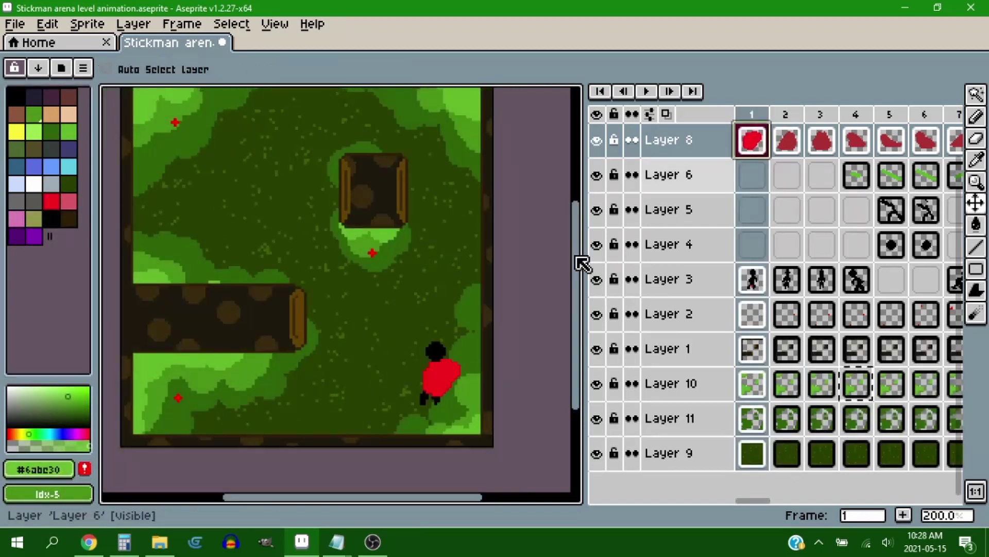
- Sample the bright red #F6001a from the cape in frame 1 and swap it into the background colour
key("i")
left_click(450, 369)
key("v")
key("x")
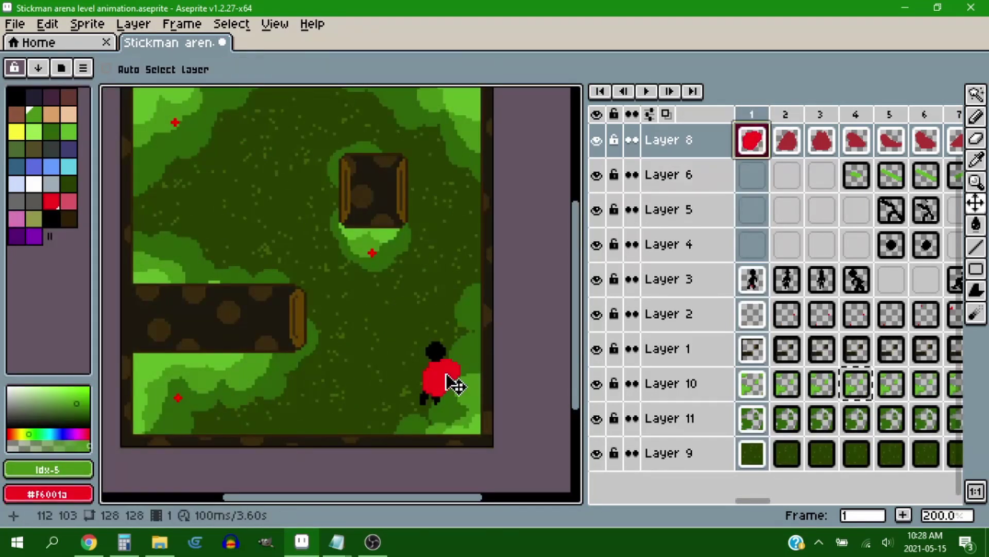
- Sample the cape's #ac3232 in frame 2 and replace it with #F6001a across the Layer 8 frames
key("Right")
key("i")
left_click(409, 413)
key("v")
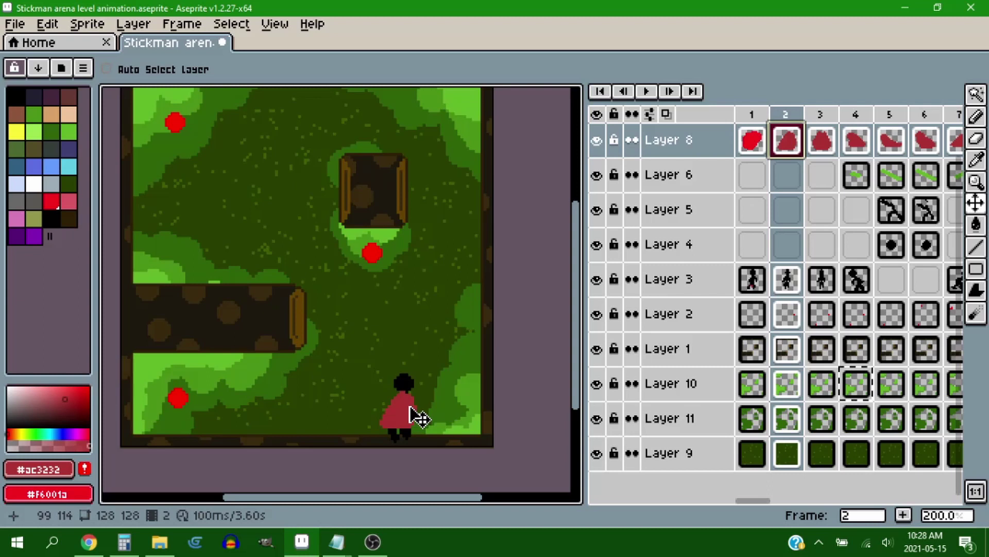
key("shift+r")
left_click(709, 216)
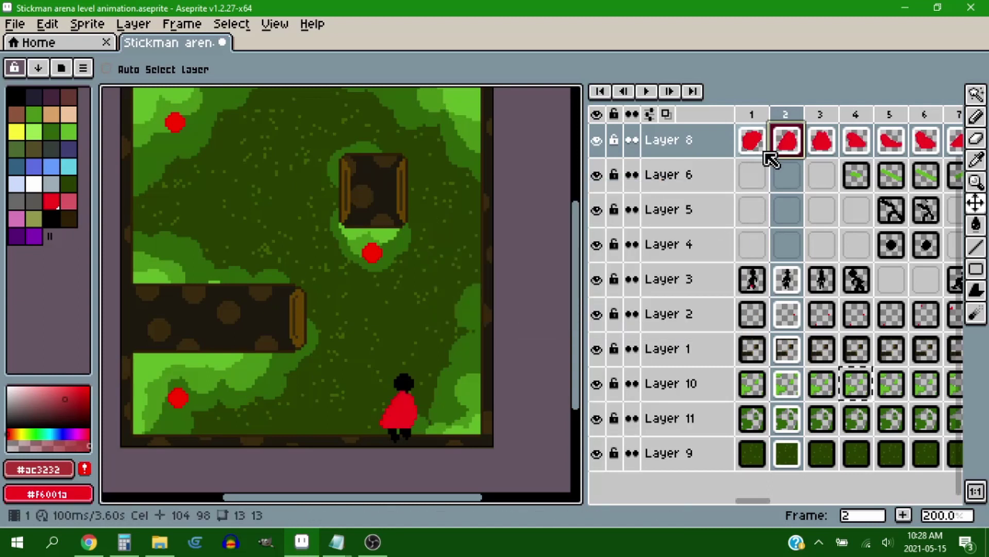
- Play the animation from frame 1 and step back through the closing frames from frame 32 to check the recoloured cape
left_click(762, 146)
key("Return")
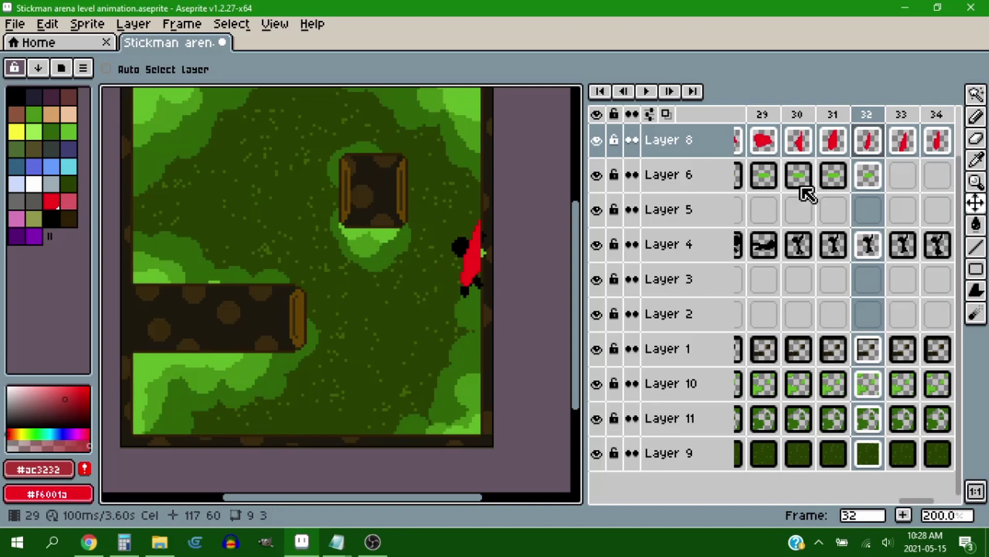
key("Left")
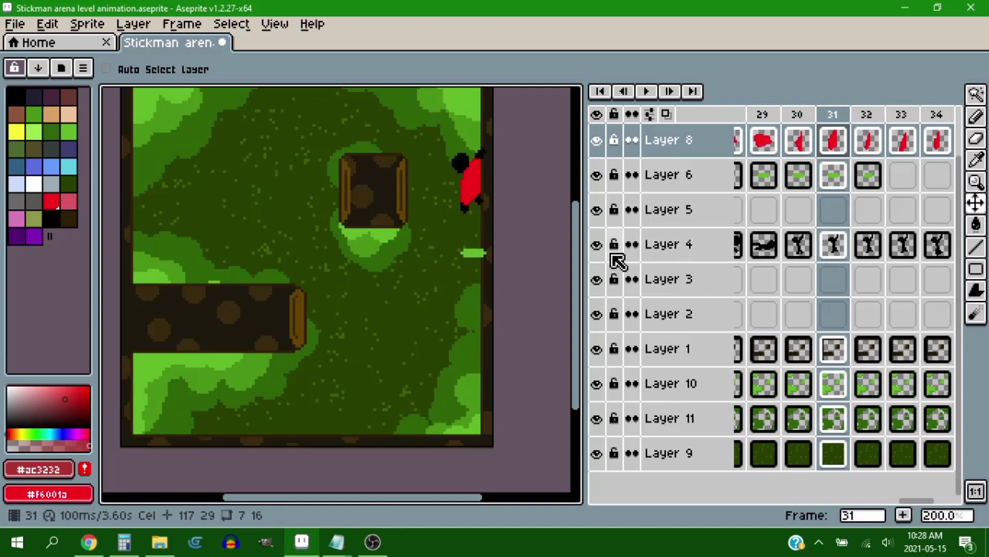
key("Left")
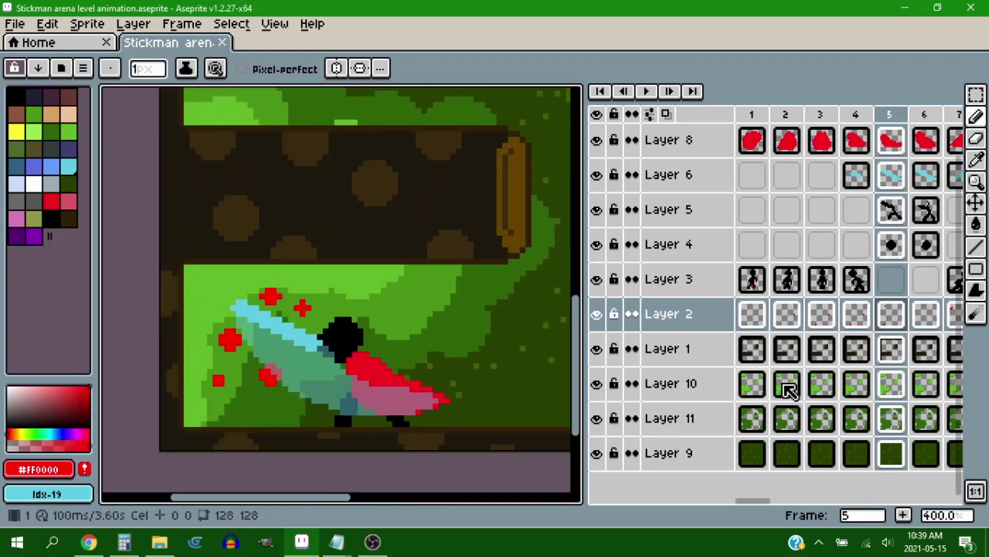
- Resize the lighter foliage patch around the stickman's head and cape on Layer 10 in frame 5 to 15 x 8 px
key("Down")
key("Down")
key("m")
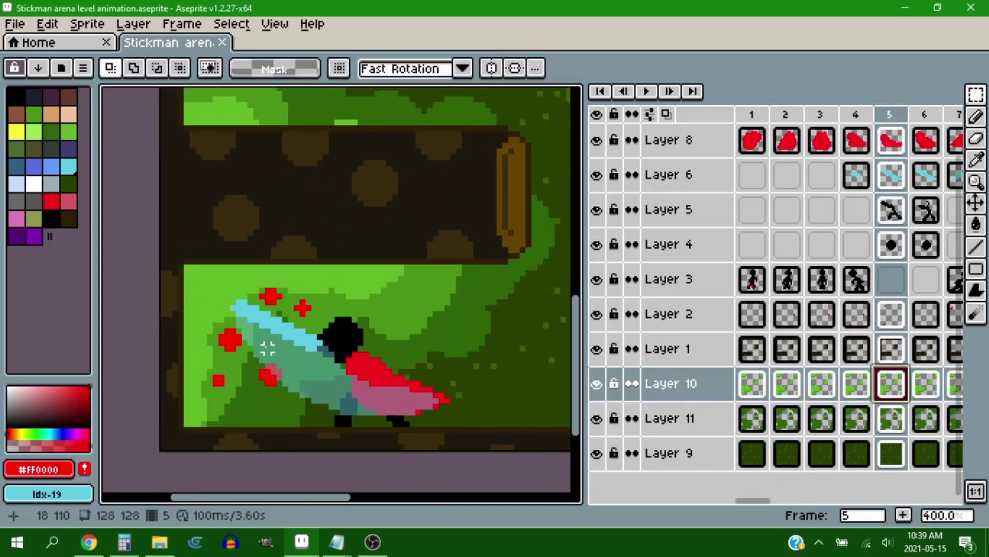
left_click_drag(261, 348, 360, 266)
mouse_move(313, 358)
left_mouse_down()
mouse_move(312, 341)
mouse_move(465, 262)
left_mouse_up()
left_click_drag(414, 362, 414, 355)
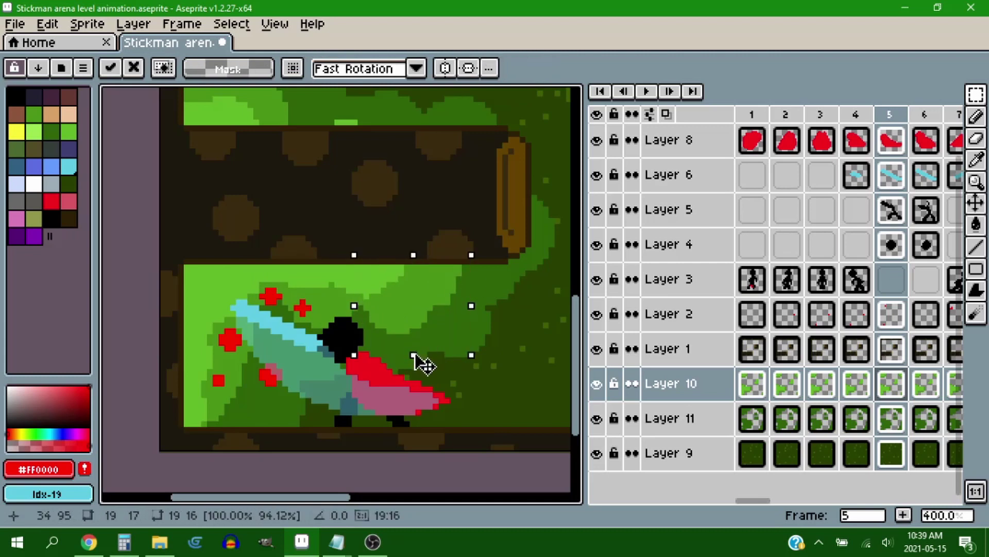
key("ctrl+z")
left_click_drag(355, 311, 363, 314)
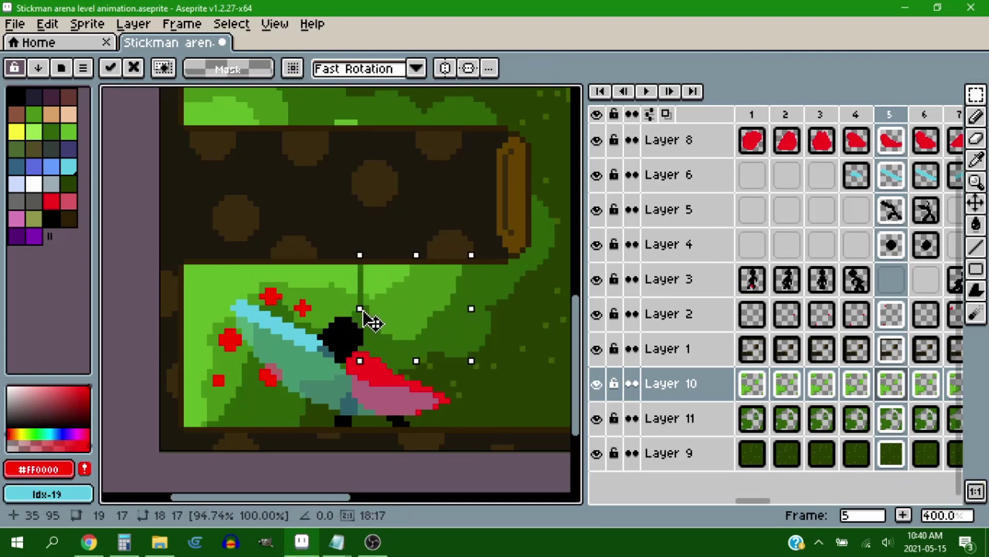
key("ctrl+z")
left_click(348, 375)
left_click_drag(441, 337, 454, 355)
left_click(372, 337)
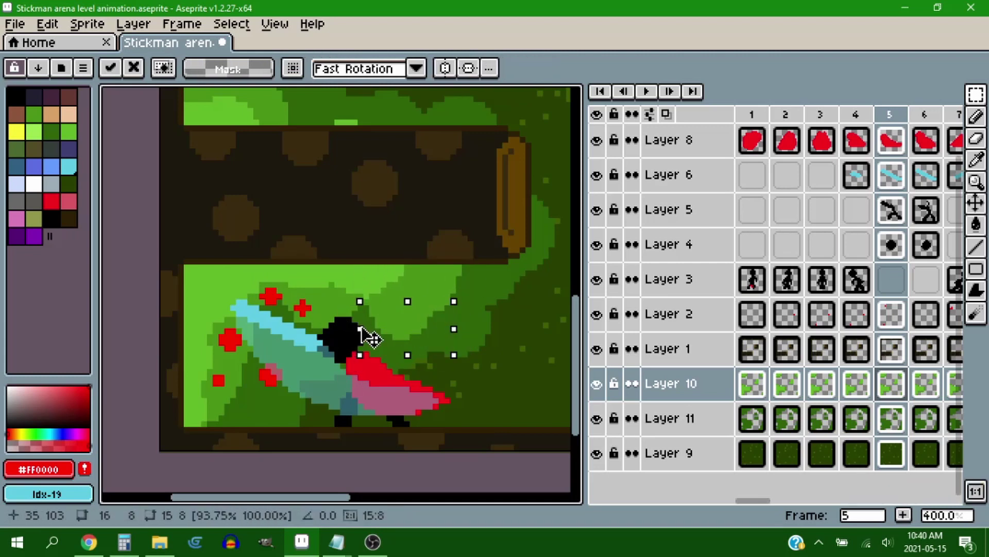
- Narrow the light-green foliage along the lower part of the wall on Layer 10 in frame 5 and undo the last patch transformation
left_click(263, 320)
left_click_drag(263, 320, 186, 425)
left_click_drag(267, 372, 256, 372)
left_click(296, 314)
left_click_drag(256, 274, 257, 274)
left_click_drag(264, 333, 260, 330)
key("ctrl+z")
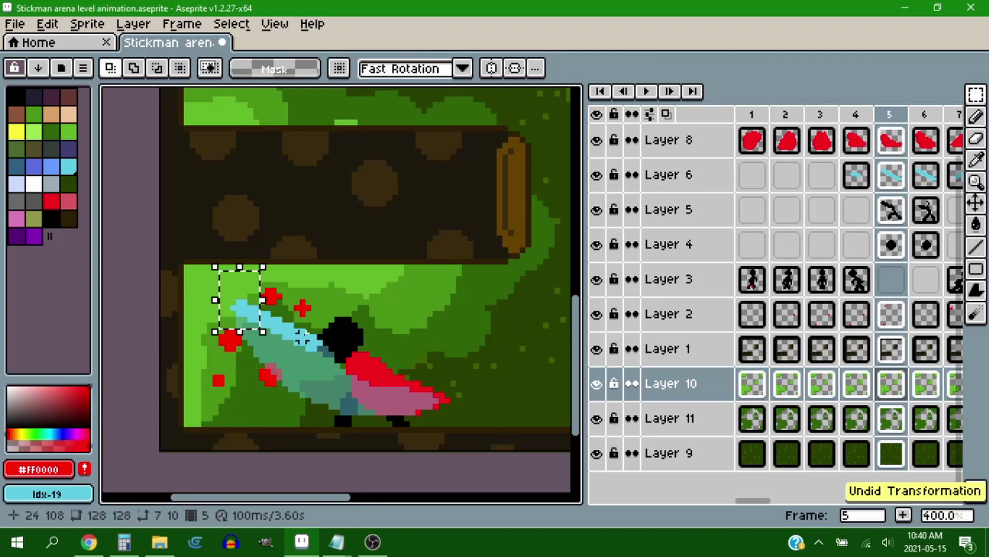
left_click(301, 337)
- Compare the Layer 11 foliage between frames 4 and 5
left_click(857, 420)
left_click(887, 420)
left_click(860, 420)
left_click(887, 420)
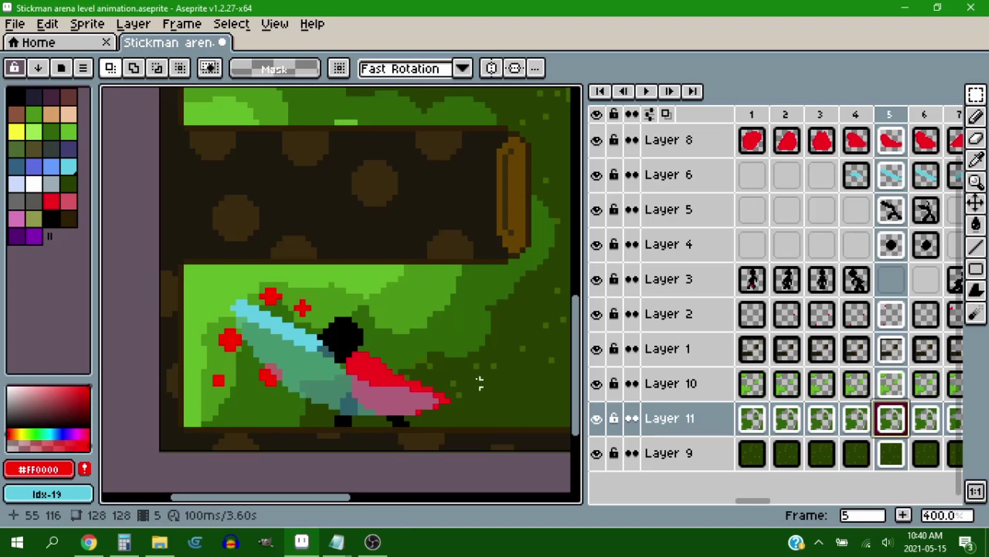
left_click_drag(479, 382, 447, 371)
- Copy the edited Layer 10 cel of frame 5, check the neighbouring frames and paste the cel in the timeline
left_click(890, 389)
left_click(921, 388)
left_click(891, 381)
key("ctrl+c")
left_click(925, 384)
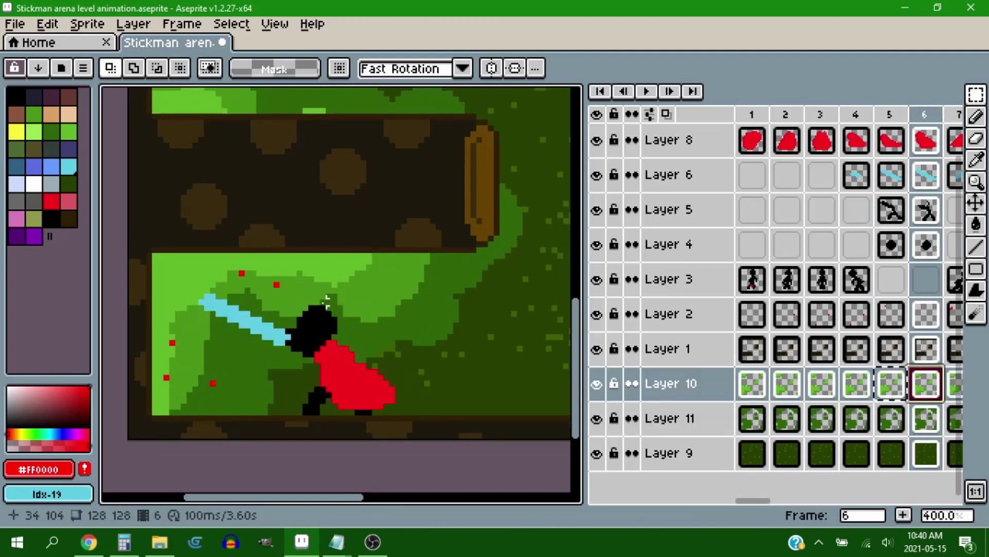
left_click_drag(361, 308, 331, 303)
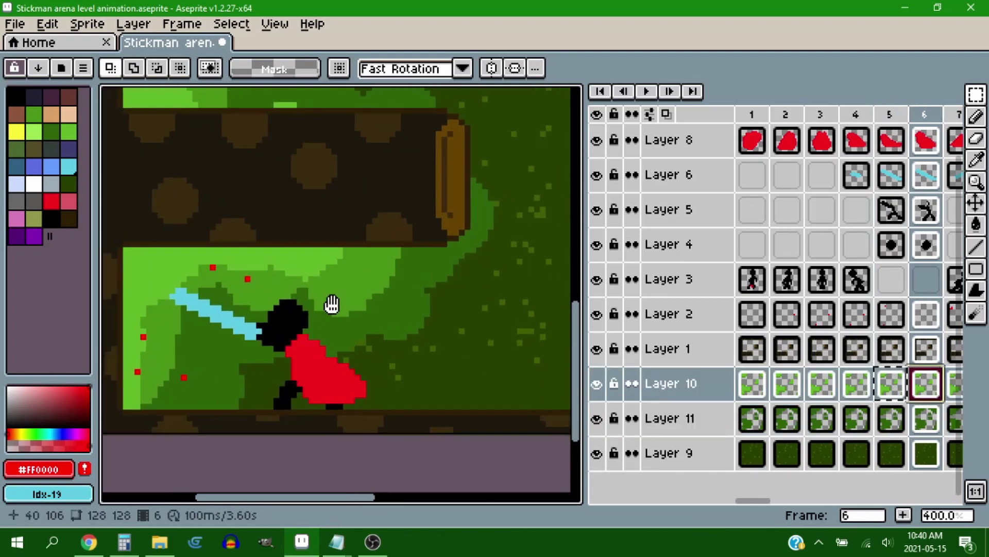
left_click_drag(961, 384, 904, 382)
left_click(904, 382)
key("Left")
key("Left")
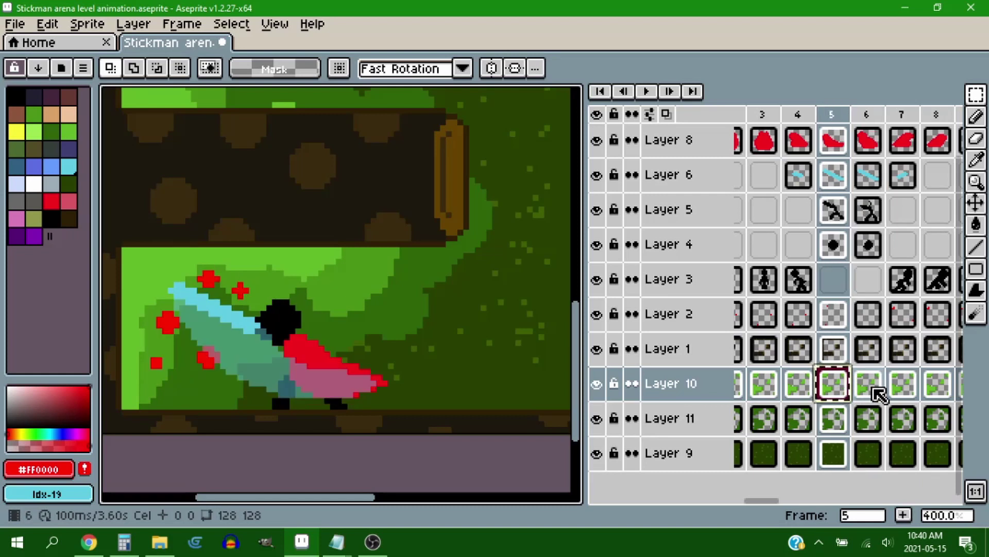
key("ctrl+v")
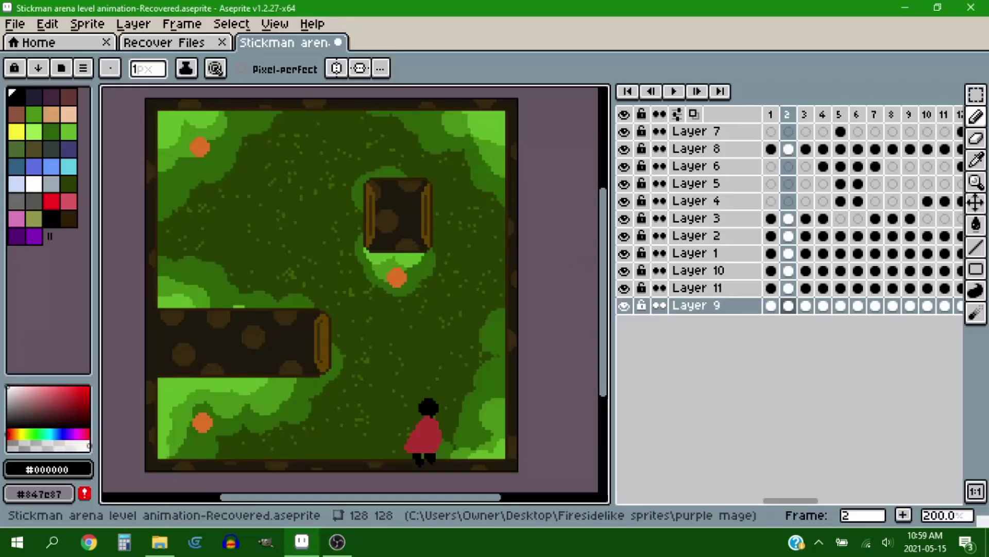
- Step through the recovered sprite from frame 1 to frame 19 to check which cape and background edits survived
left_click_drag(555, 301, 564, 303)
left_click(771, 306)
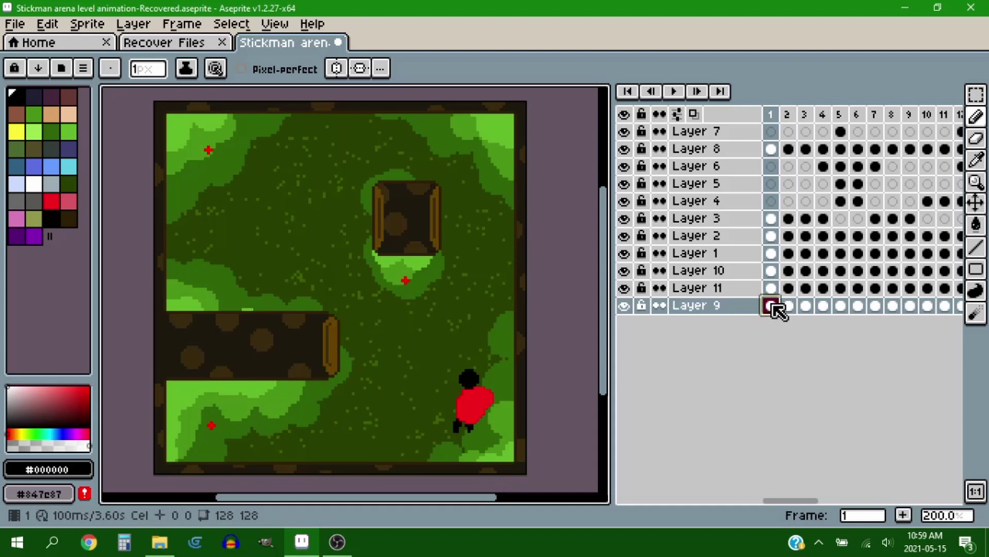
left_click_drag(410, 301, 419, 299)
key("Right")
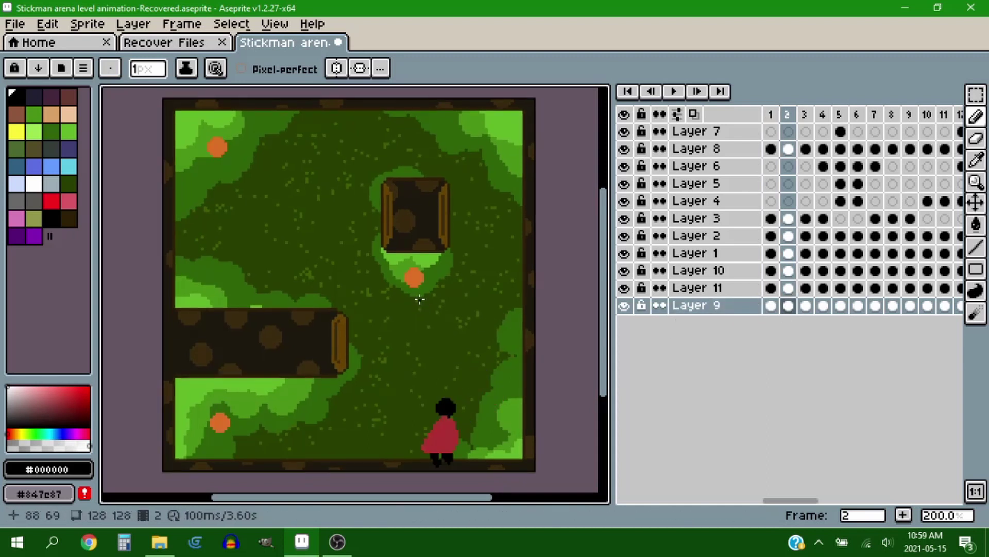
key("Right")
key("Right")
key("Right")
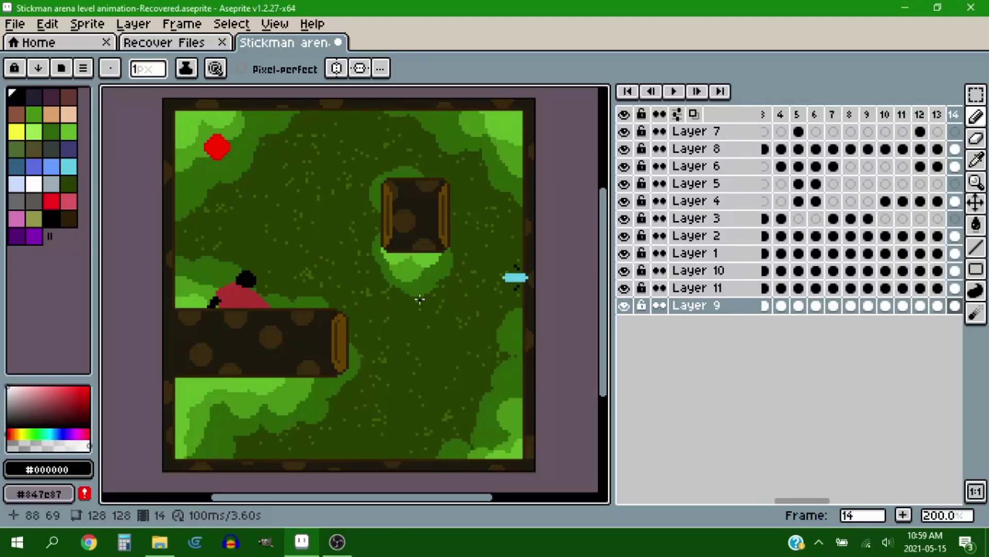
key("Right")
key("Right")
key("Right")
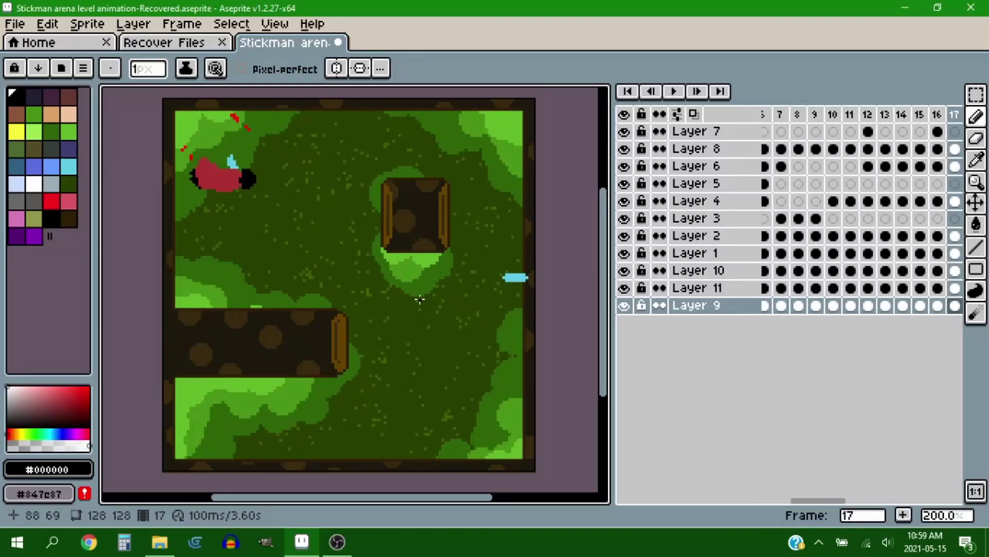
key("Right")
key("alt+n")
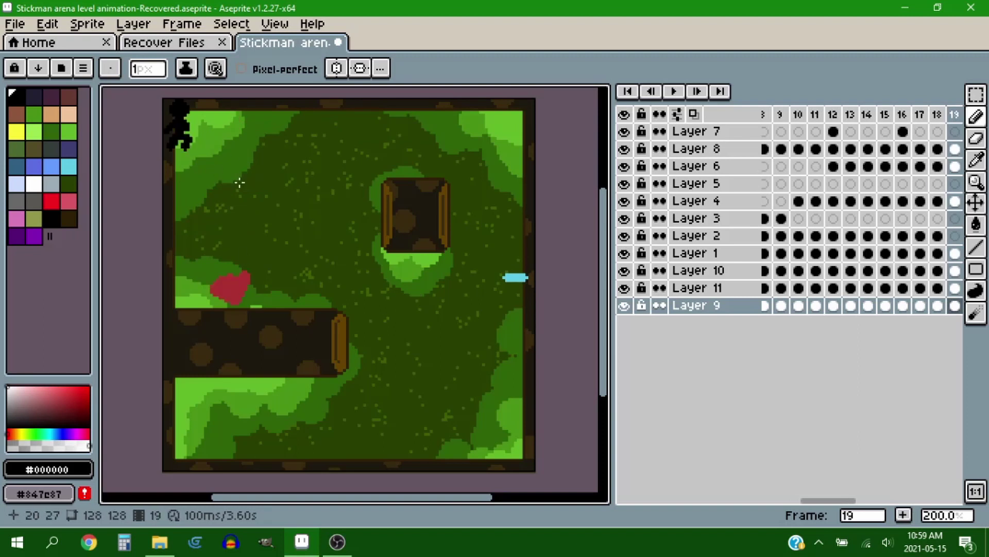
- Compare frames 19 and 20 of the recovered sprite and step through the remaining frames to check the cape colour
left_click_drag(313, 191, 304, 201)
key("Right")
key("Left")
key("Right")
key("Left")
key("Right")
key("Right")
key("Right")
key("Right")
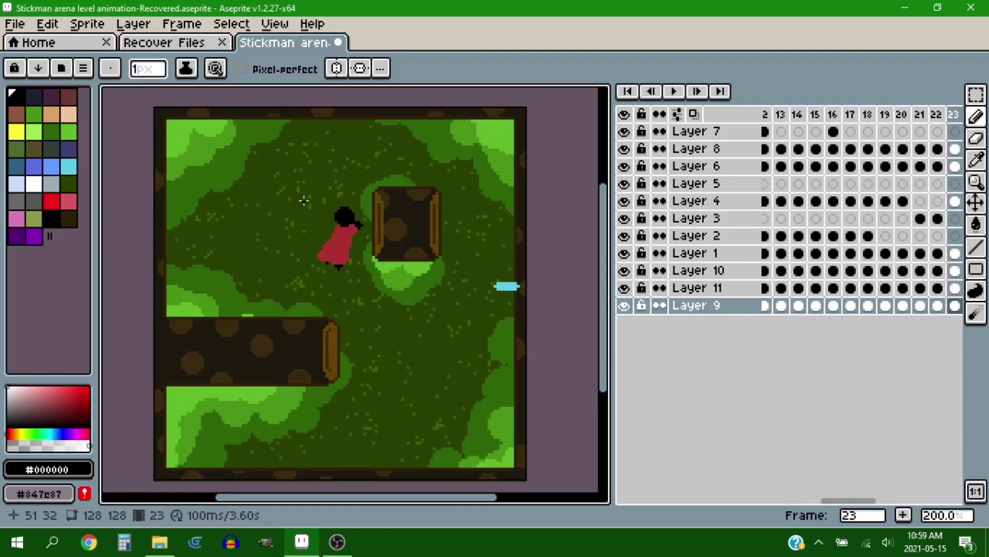
key("Right")
key("Right")
key("Right")
key("Right")
key("Right")
key("Right")
key("Right")
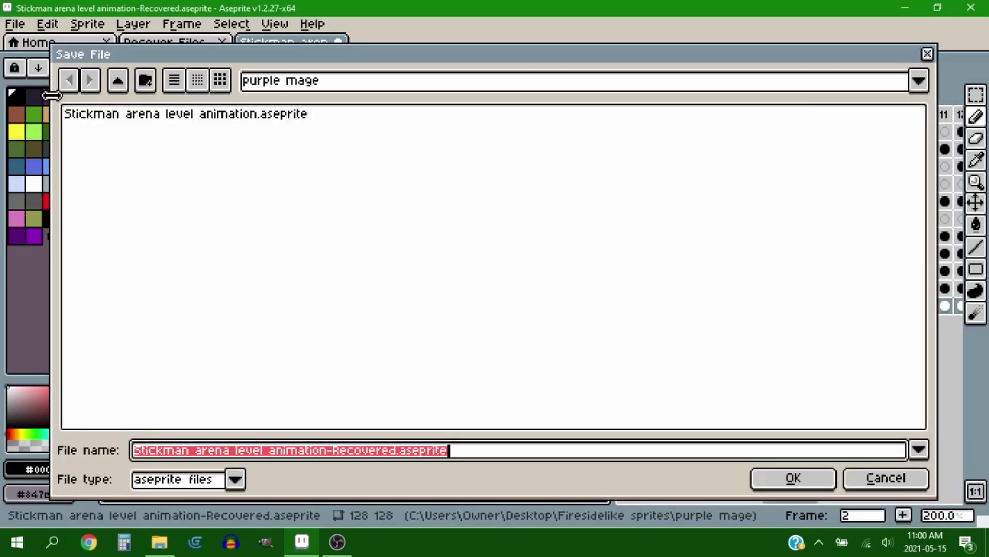
- Save the recovered sprite over Stickman arena level animation.aseprite in the purple mage folder
left_click(248, 117)
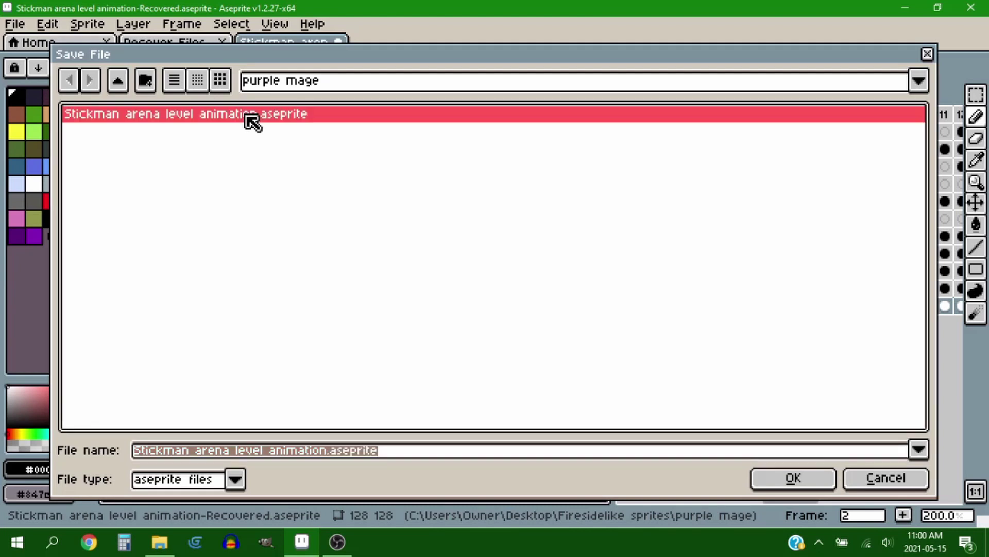
left_click(819, 485)
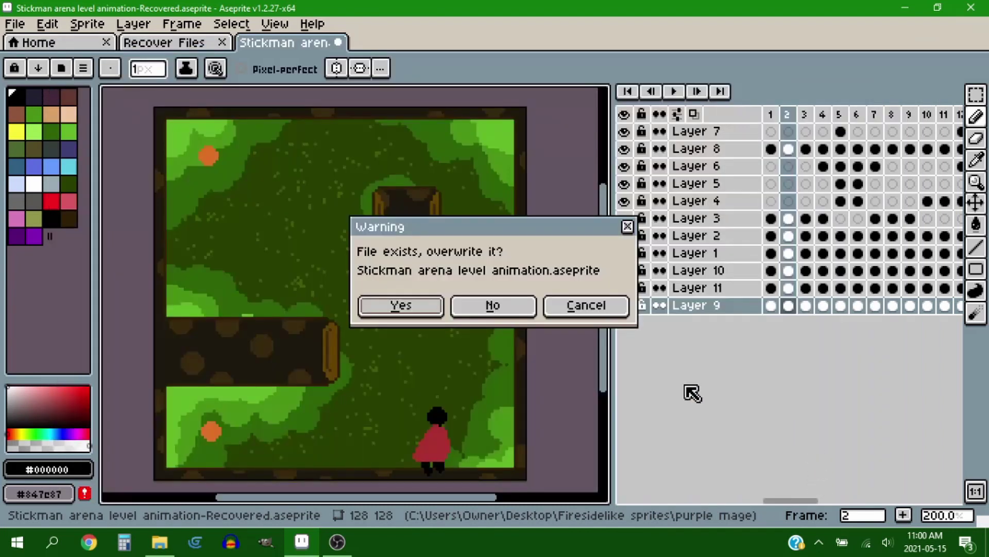
left_click(426, 309)
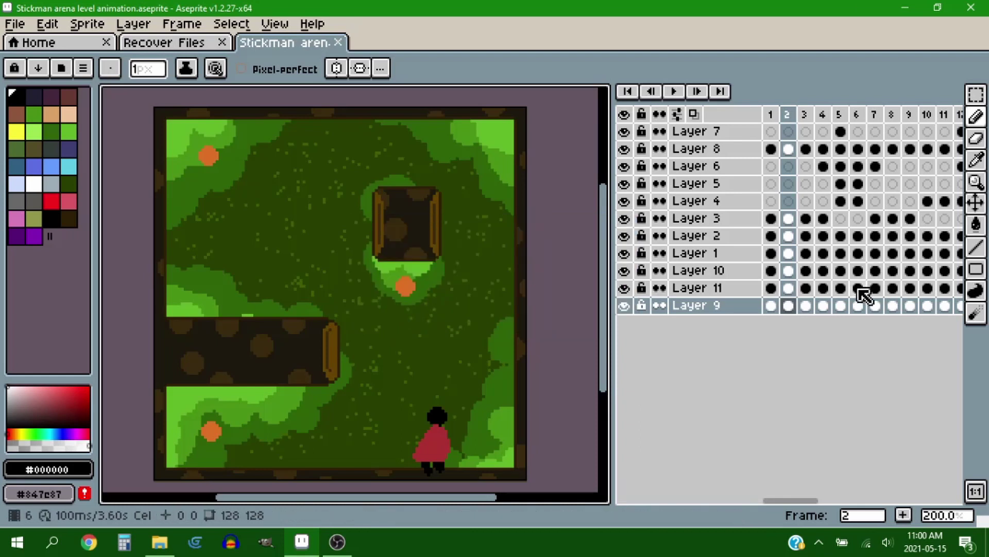
- Step through the saved animation from frame 2 to frame 19 to examine the misplaced stickman and old cape colour
key("Right")
key("Right")
key("Right")
key("Right")
key("Right")
key("Right")
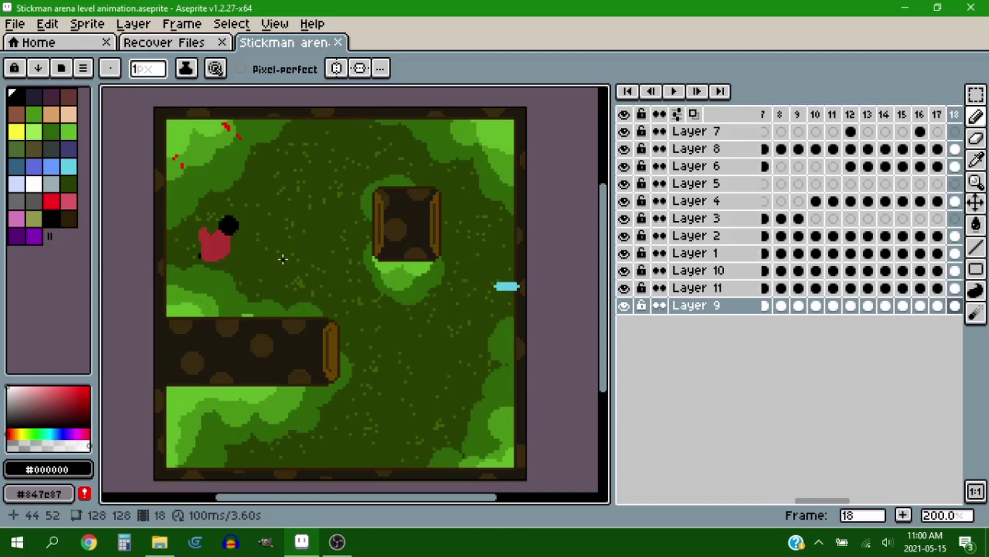
key("Right")
- Undo the cel movement in frame 19 and open the timeline settings
left_click_drag(169, 160, 232, 221)
key("v")
key("ctrl+z")
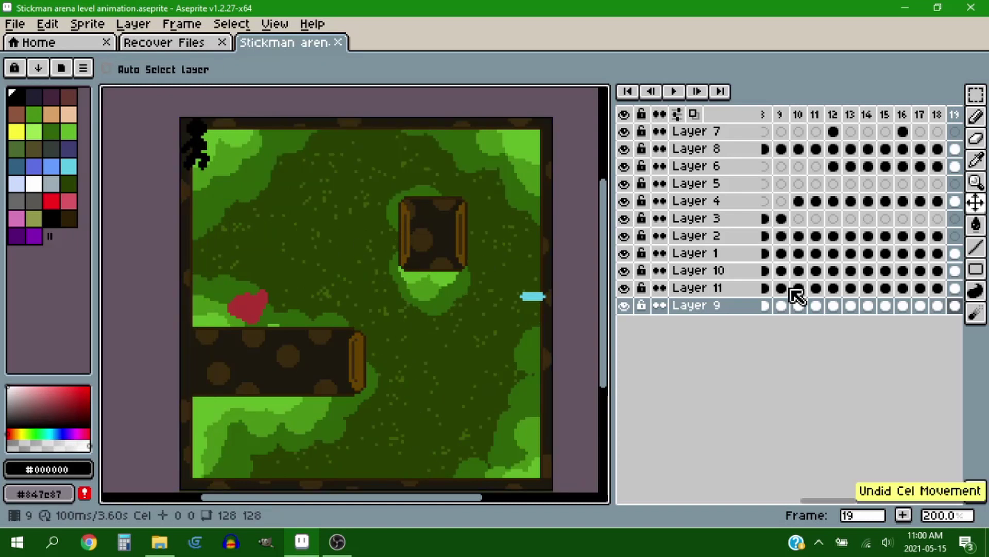
left_click(678, 114)
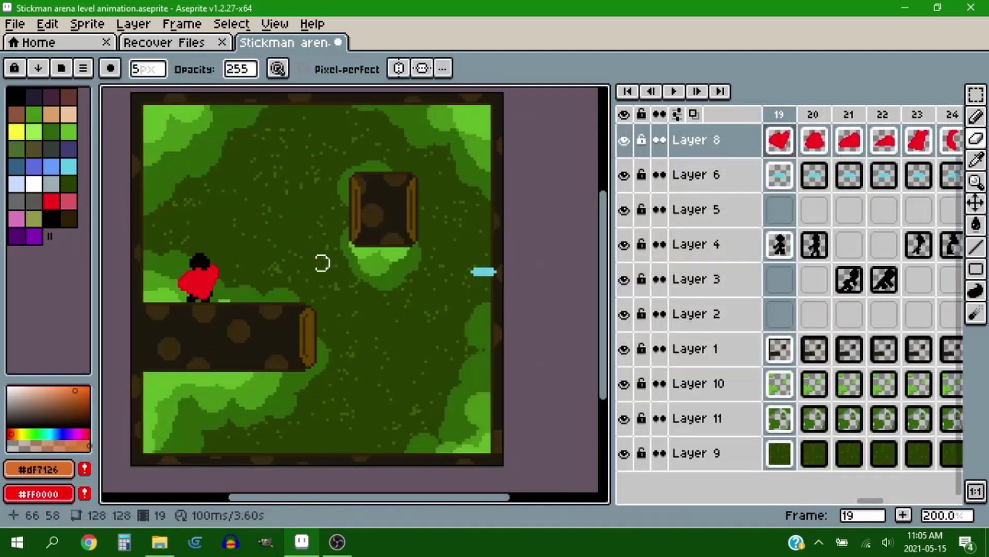
- Save the stickman arena sprite with its restored red cape
left_click_drag(293, 258, 346, 269)
left_click(14, 25)
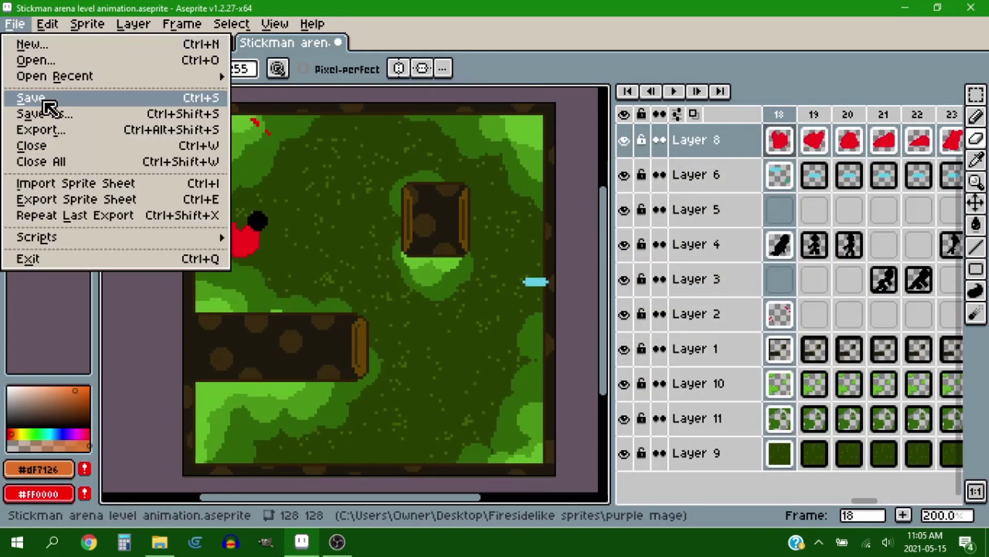
left_click(32, 96)
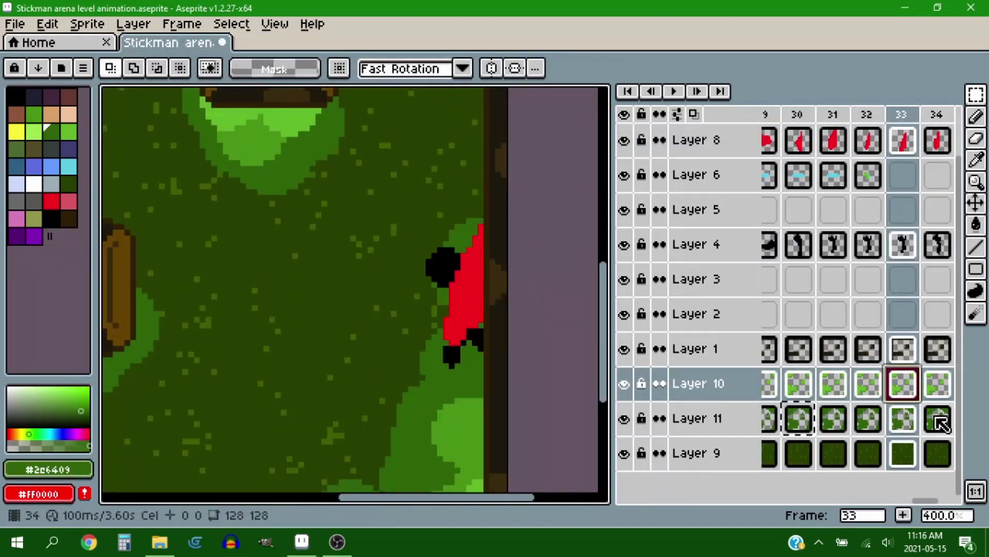
- Squash the Layer 11 foliage patch around the stickman in frame 33 to 17 x 19 px
left_click(903, 419)
left_click_drag(412, 209, 507, 331)
left_click_drag(459, 205, 462, 221)
scroll(462, 211, "up", 2)
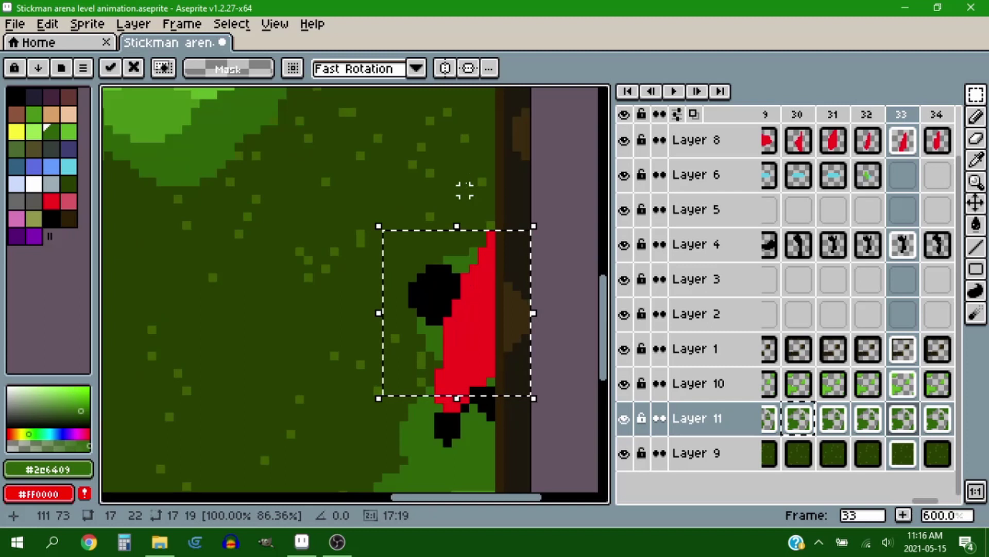
left_click_drag(480, 171, 488, 91)
left_click_drag(465, 319, 465, 345)
- Squash the Layer 11 foliage at the stickman's feet in frame 33 to 20 x 10 px and compare it with frame 34
left_click_drag(360, 294, 540, 406)
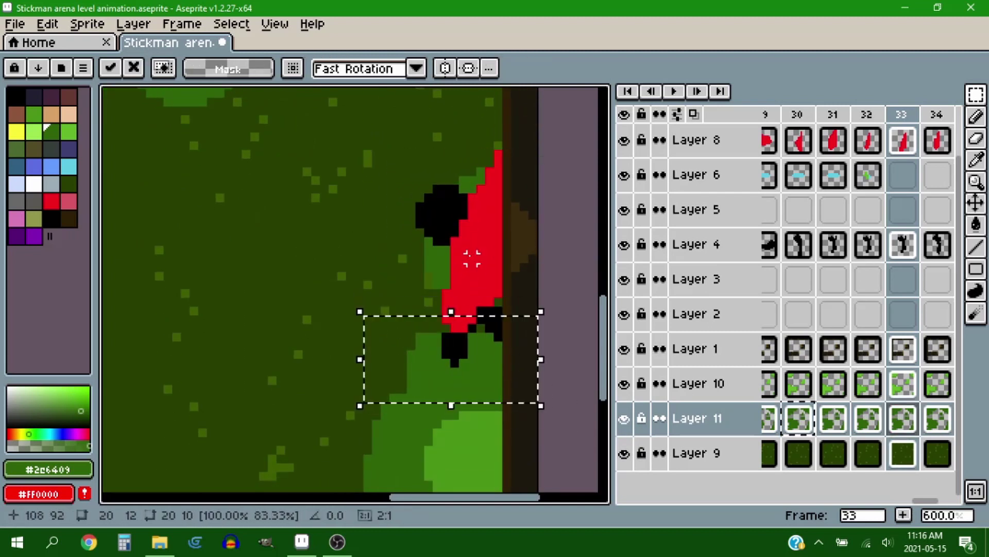
left_click(472, 258)
key("Right")
key("Left")
- Try to stretch the Layer 11 foliage patch behind the stickman in frame 34 to 19 x 22 px and compare frames 32 to 34
left_click(938, 420)
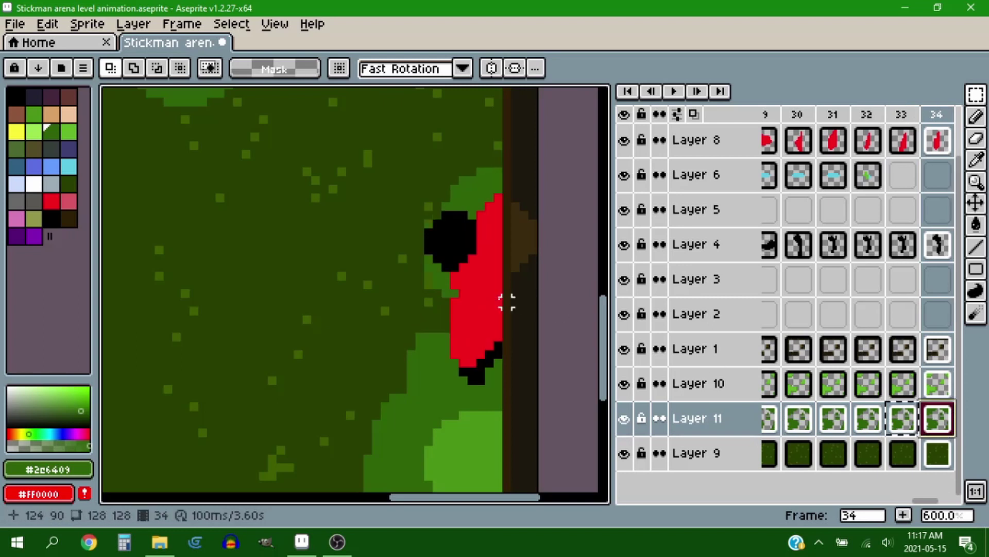
left_click_drag(369, 129, 541, 327)
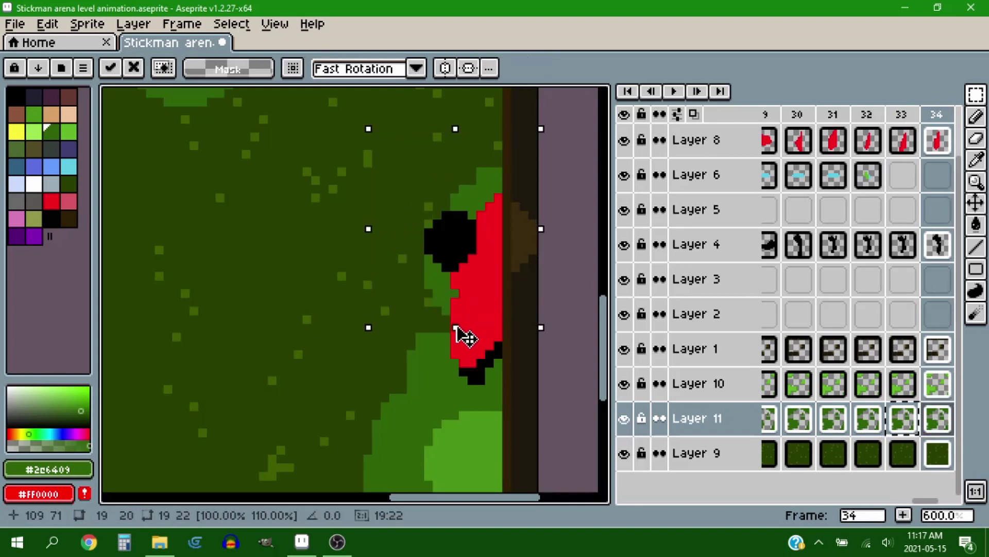
left_click(904, 418)
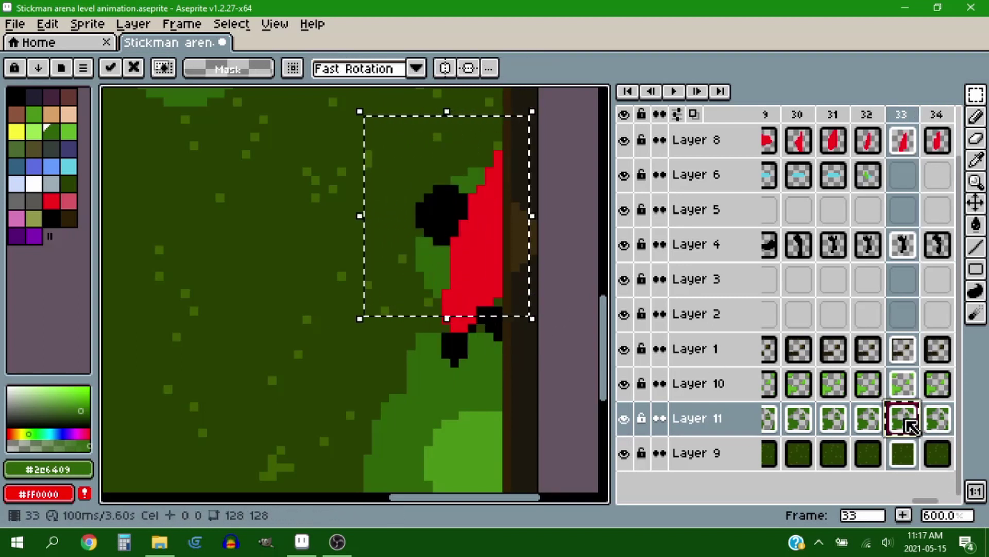
key("ctrl+z")
left_click(938, 418)
left_click(904, 420)
left_click(874, 424)
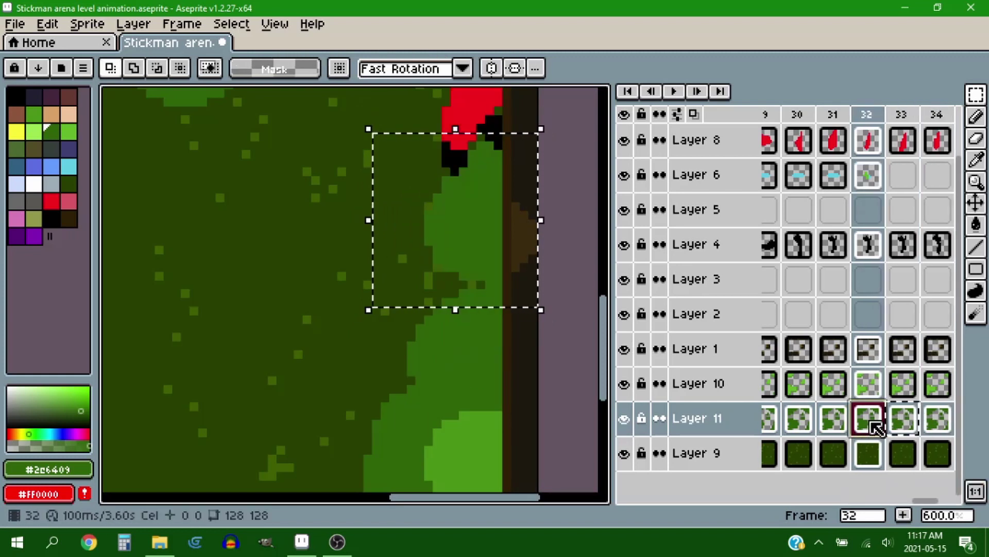
- Stretch the Layer 11 foliage patch behind the stickman in frame 34 to 19 x 22 px and compare it with frame 33
left_click(936, 420)
left_click_drag(456, 311, 455, 329)
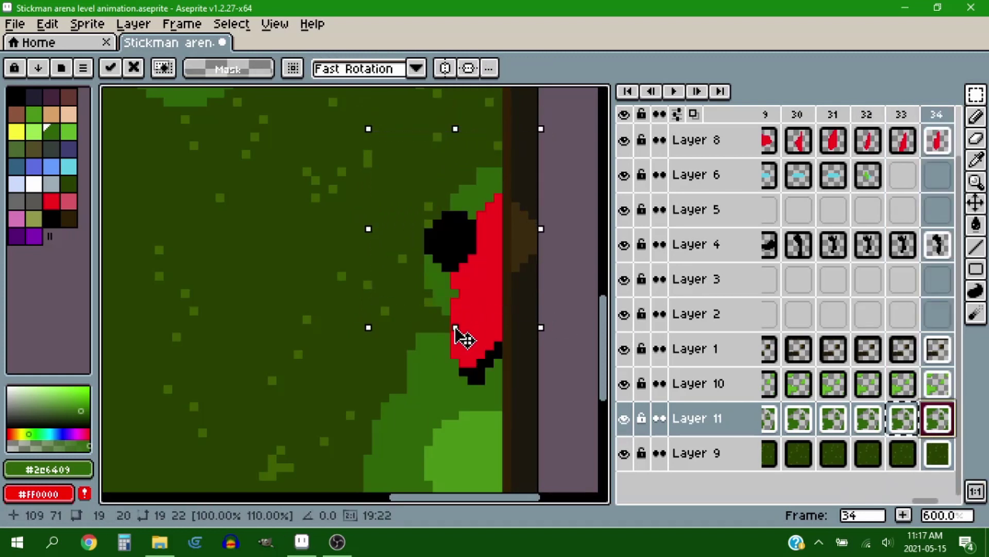
key("Return")
left_click(904, 419)
left_click(937, 419)
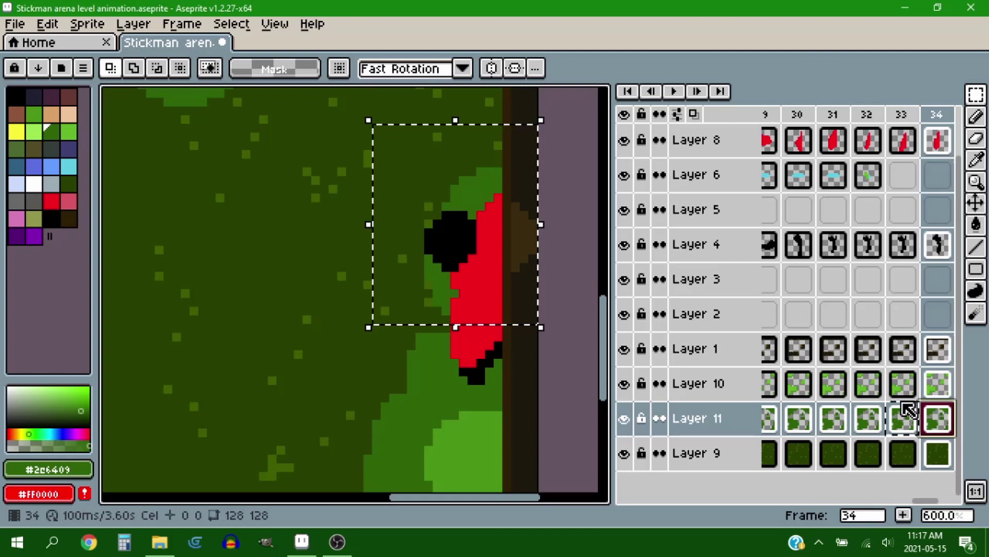
- Extend the Layer 11 foliage patch in frame 34 slightly upward and select the foliage below the stickman
scroll(495, 275, "down", 1)
left_click_drag(461, 147, 461, 139)
left_click(902, 419)
left_click(937, 420)
key("comma")
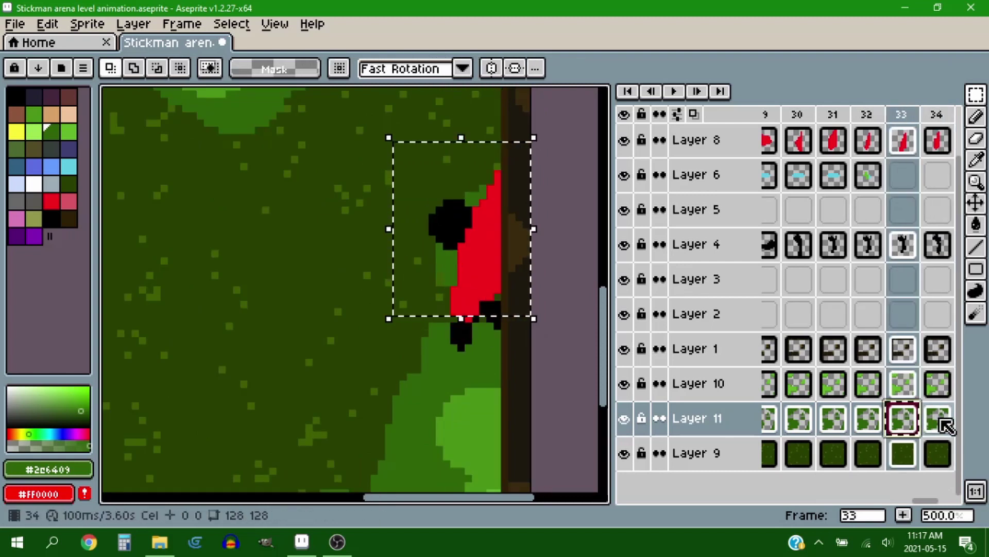
key("period")
left_click_drag(409, 316, 533, 381)
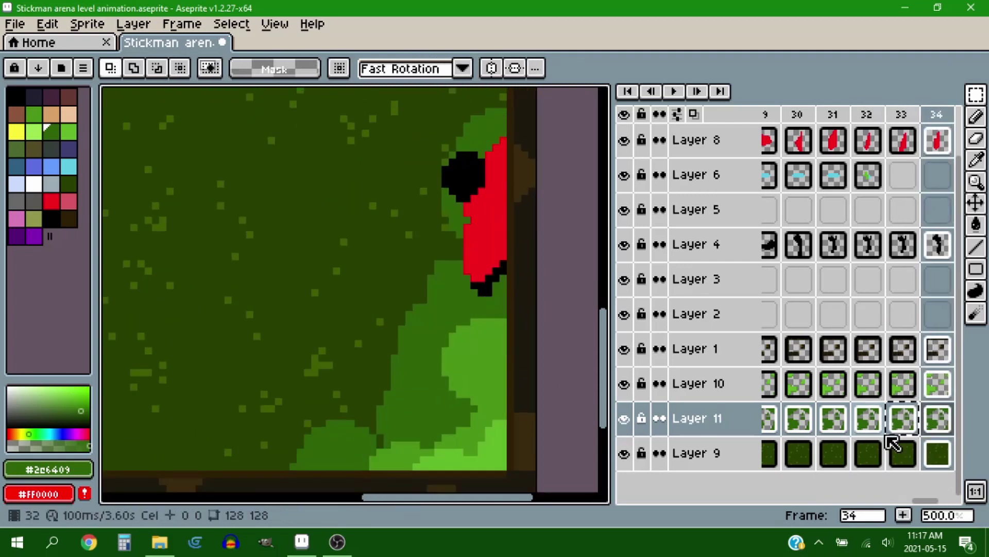
- Select the Layer 10 foliage patch below the stickman at the arena's right edge in frame 34
left_click(937, 383)
left_click_drag(442, 300, 540, 364)
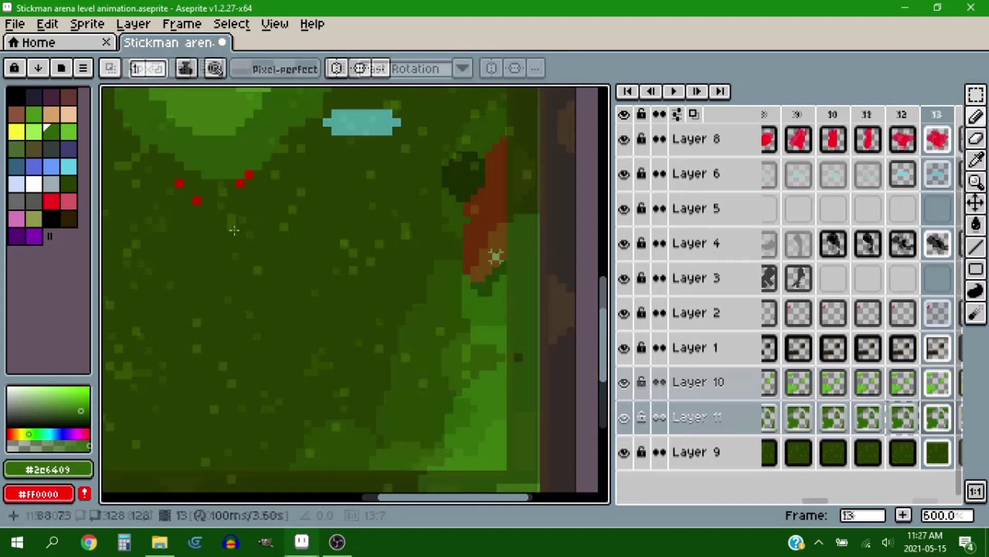
- Compare the Layer 11 foliage along the arena's right wall between frames 12 and 13
key("comma")
key("period")
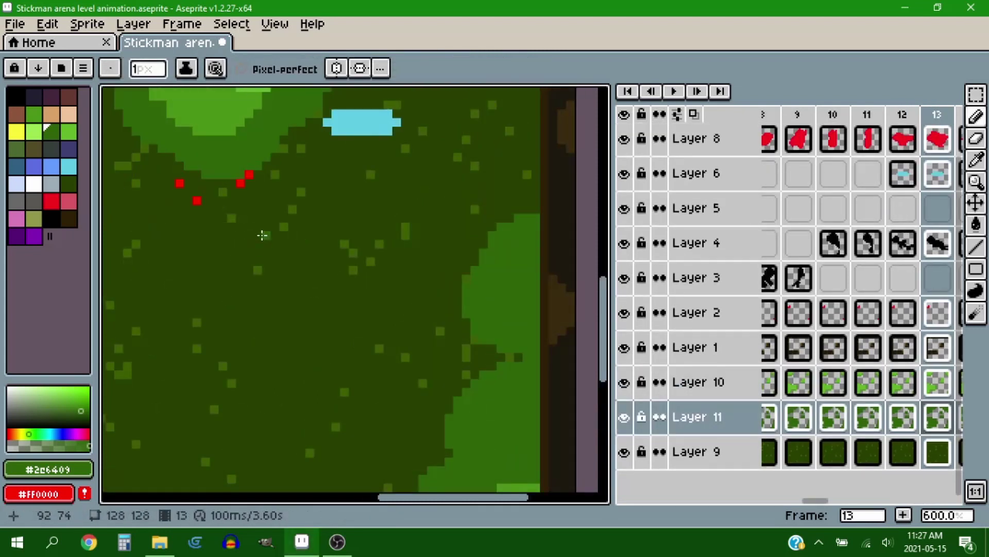
left_click_drag(187, 218, 395, 245)
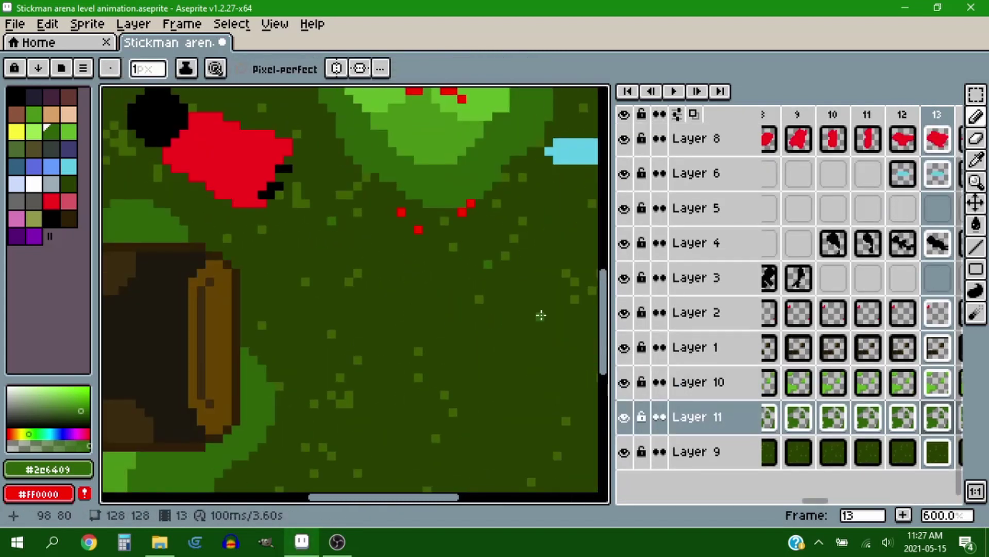
key("Left")
left_click_drag(541, 316, 329, 263)
key("Right")
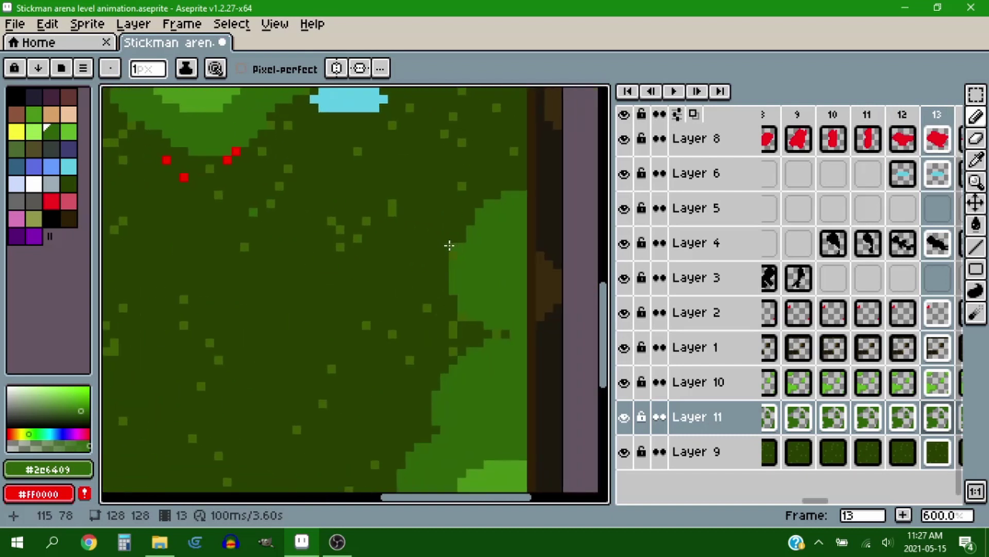
scroll(449, 245, "up", 1)
key("comma")
key("period")
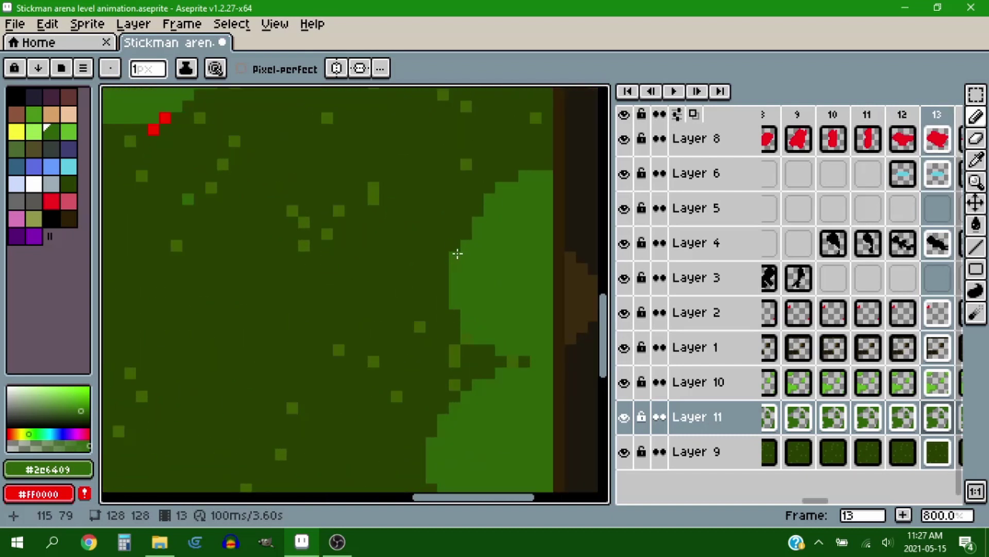
key("comma")
key("period")
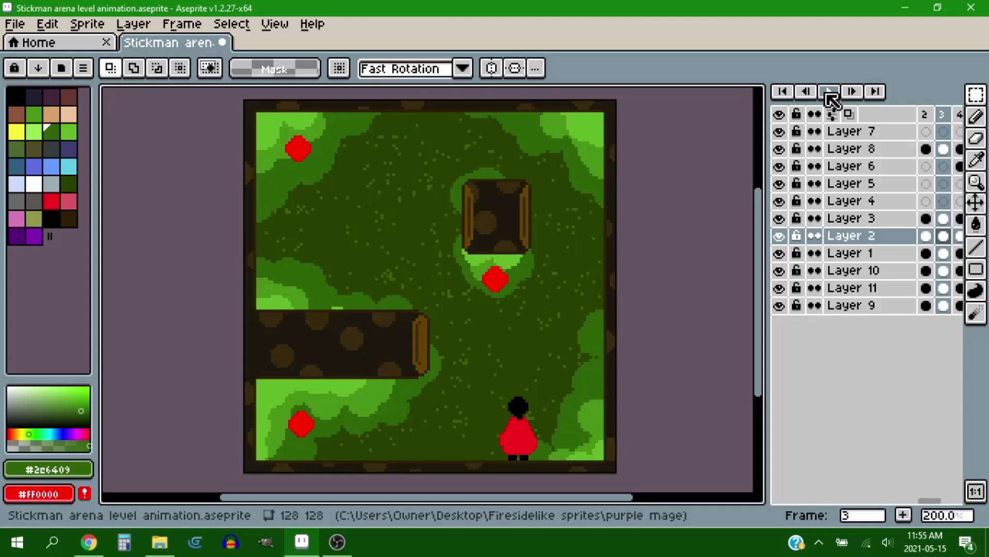
- Play back the arena animation from frame 3
left_click(830, 93)
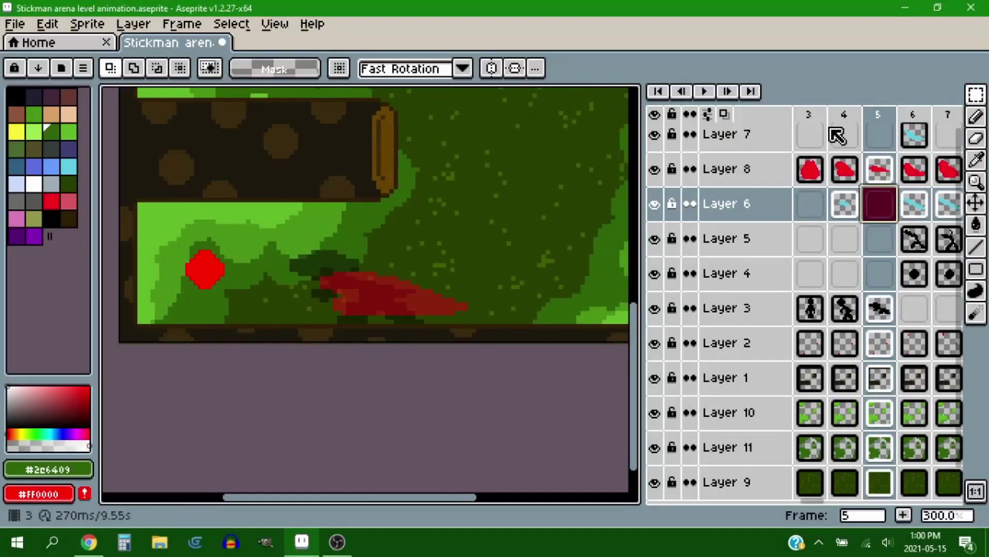
- Review frames 4 to 7 and set the duration of frame 5 to 100 milliseconds
left_click(850, 118)
key("Right")
key("Right")
key("Right")
key("Left")
key("Left")
key("Left")
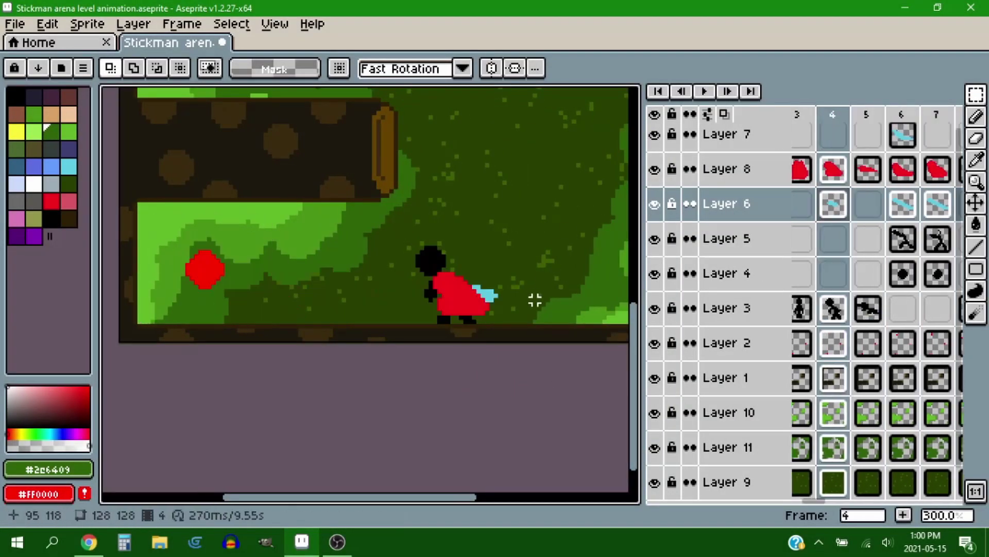
key("Right")
double_click(866, 114)
type("1")
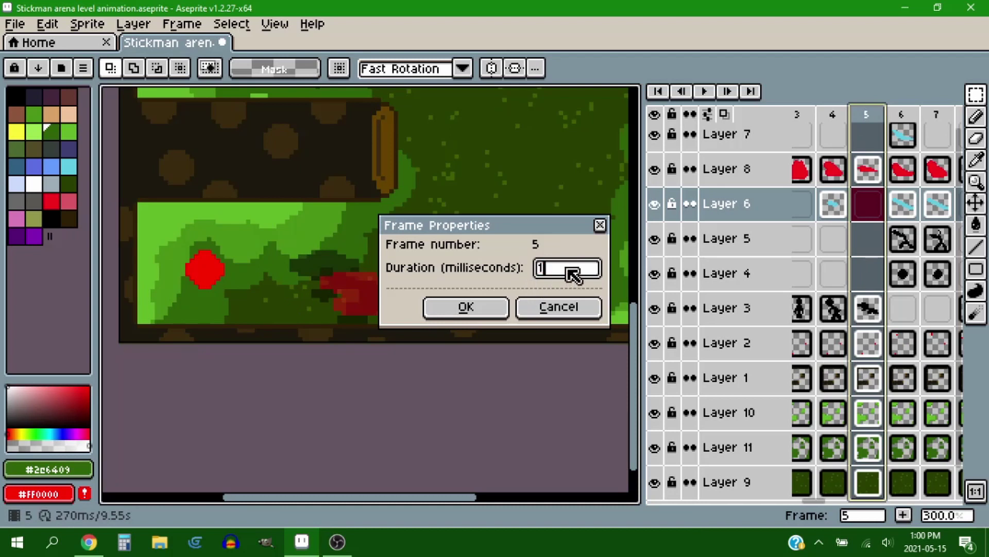
type("00")
key("Return")
key("Return")
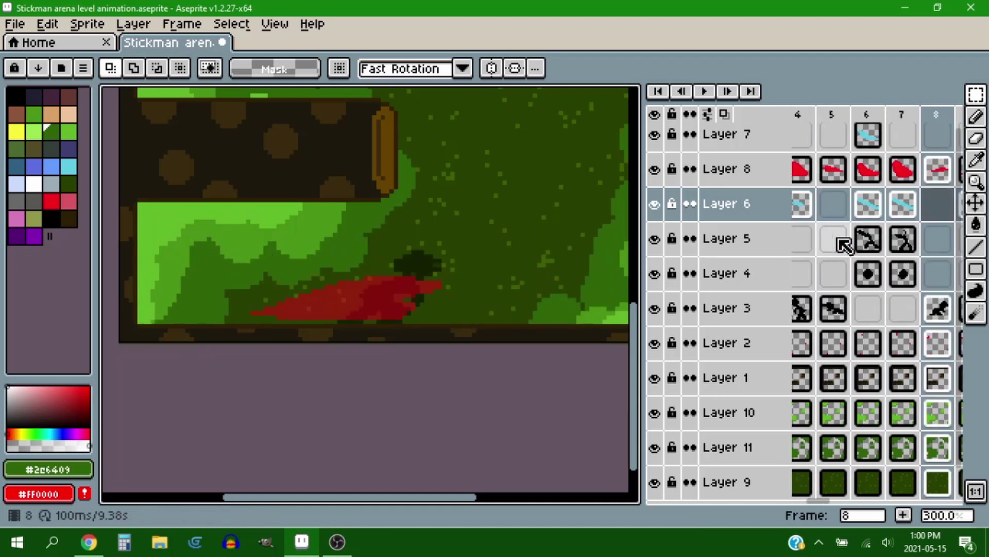
- Check the duration of frame 8 and review the stickman's motion through frames 9 and 10
double_click(929, 115)
left_click(487, 306)
key("Right")
key("Right")
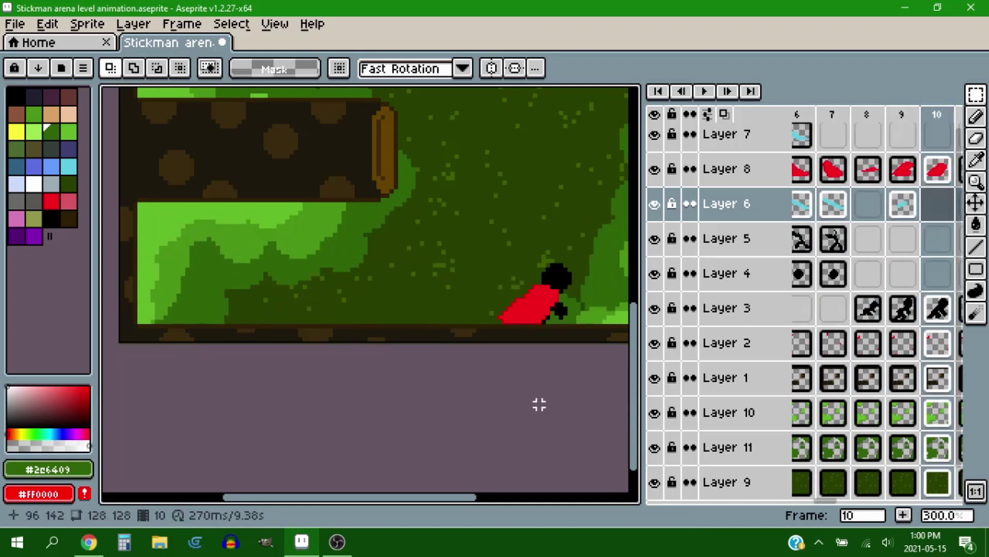
- Stretch the Layer 8 cape in frame 10 far out behind the stickman and slightly taller
left_click_drag(538, 391, 377, 379)
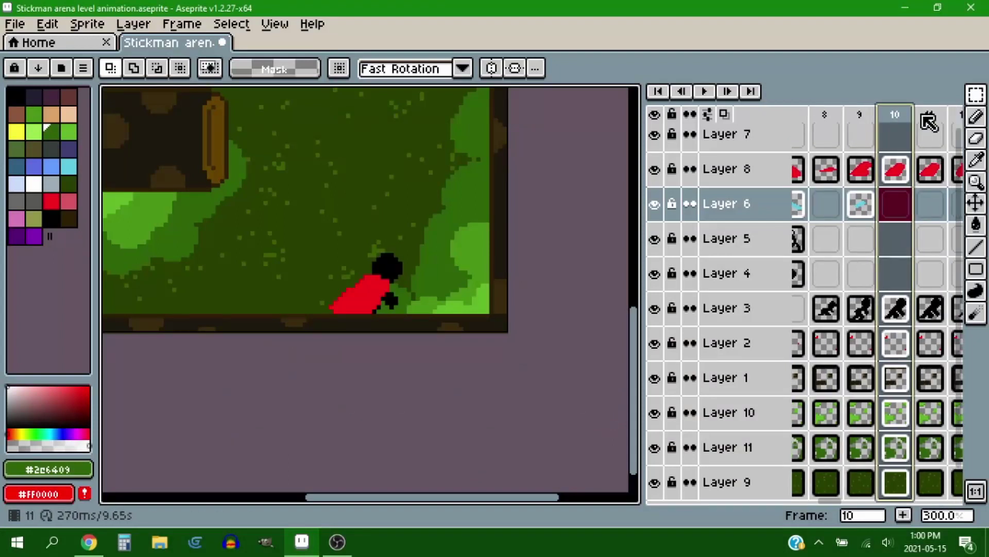
left_click_drag(304, 292, 260, 294)
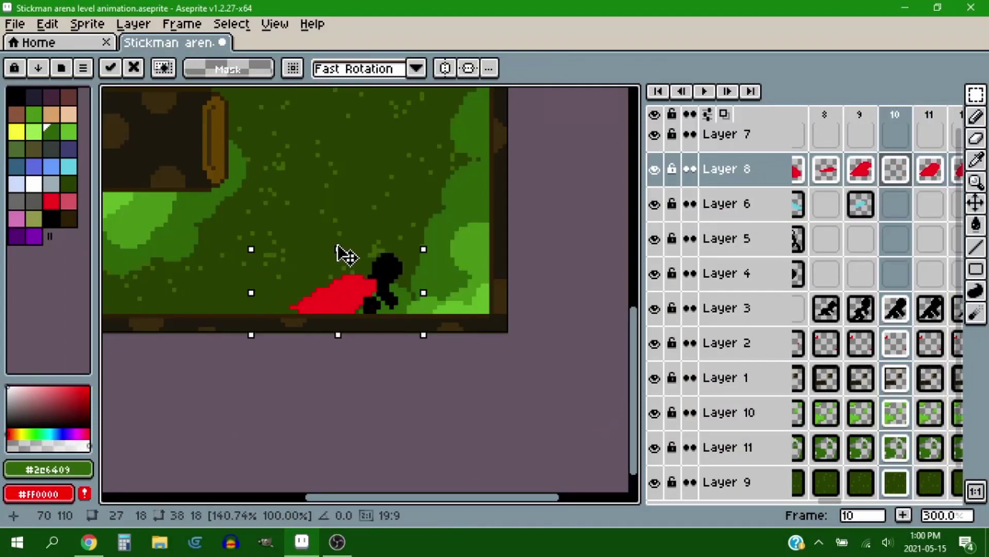
left_click_drag(337, 249, 337, 244)
left_click_drag(251, 291, 207, 294)
- Stretch the Layer 3 stickman body in frame 10 to 55 x 29 px and clear the selection
left_click(898, 309)
left_click_drag(288, 355, 436, 216)
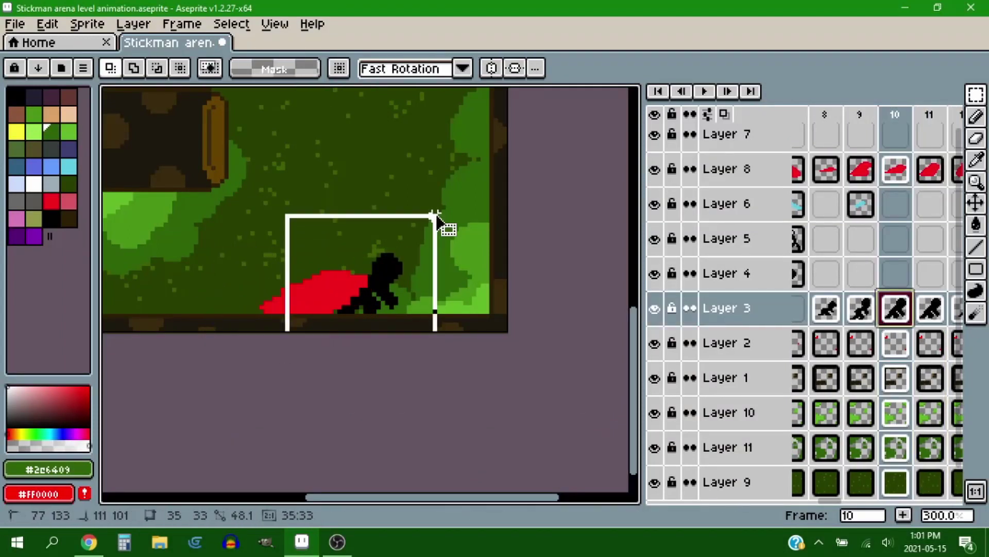
left_click_drag(287, 273, 219, 273)
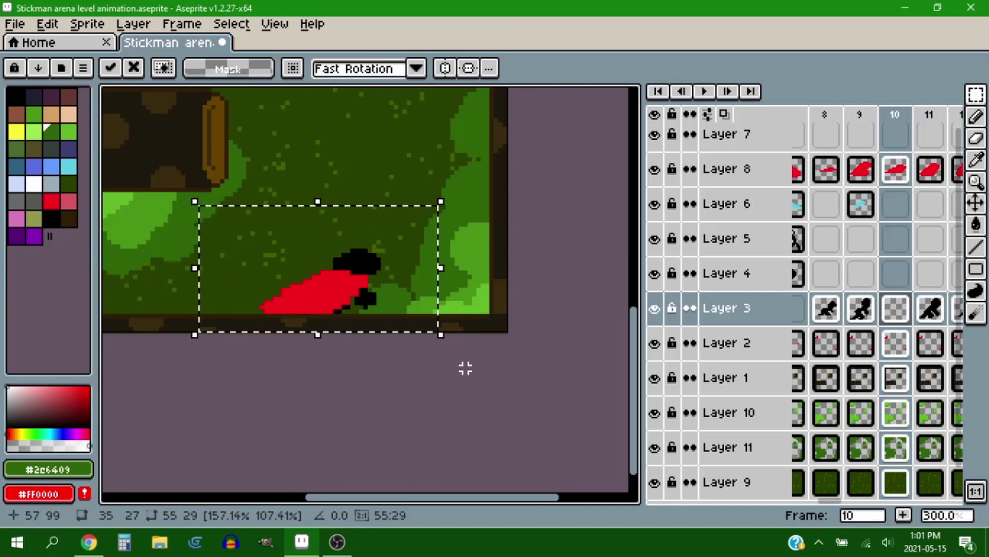
left_click(863, 176)
key("ctrl+d")
- Make the Layer 8 cape and Layer 3 body in frame 10 semi-transparent, with the body at 123 opacity
left_click(894, 178)
left_click(926, 176)
left_click_drag(492, 263, 405, 303)
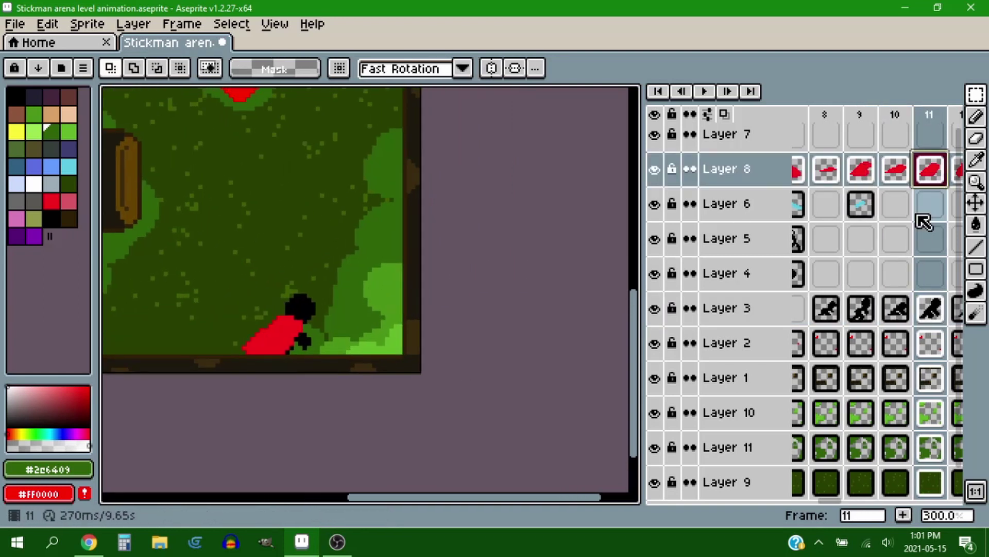
key("Right")
scroll(495, 256, "up", 3)
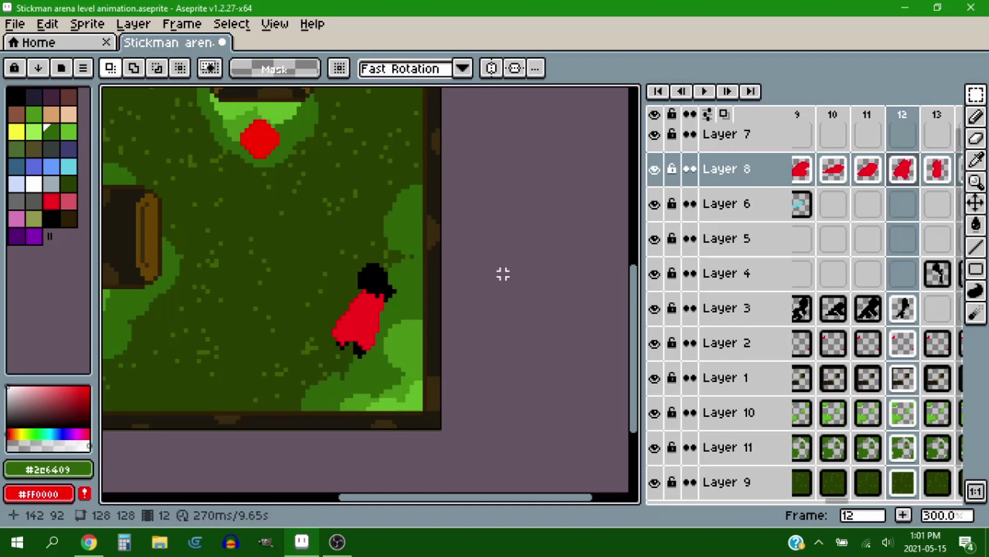
key("Left")
key("Left")
double_click(845, 170)
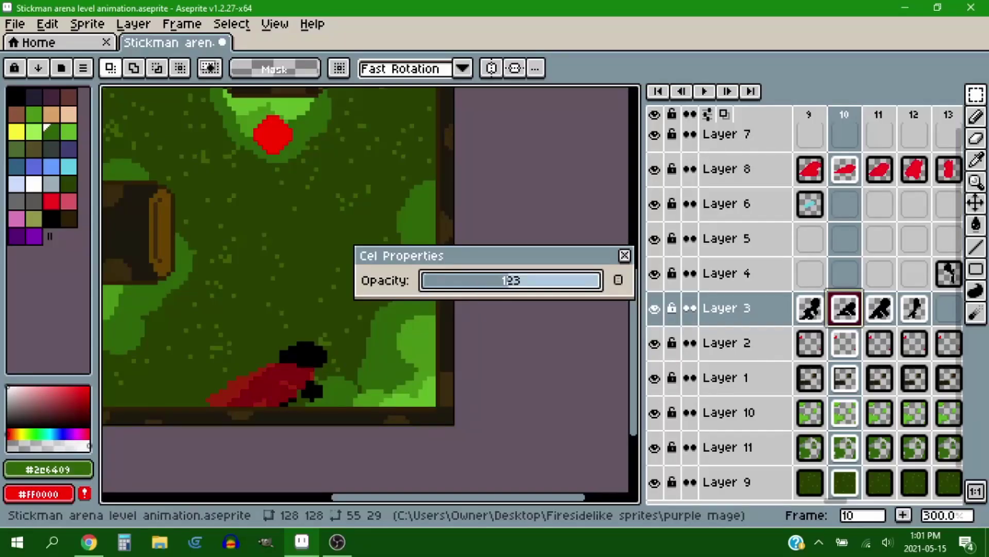
left_click(626, 254)
- Step back through the frames before frame 10 and play the animation to check the blurred dash
scroll(530, 347, "left", 5)
key("Left")
key("Left")
key("Left")
key("Left")
key("Left")
key("Left")
key("Left")
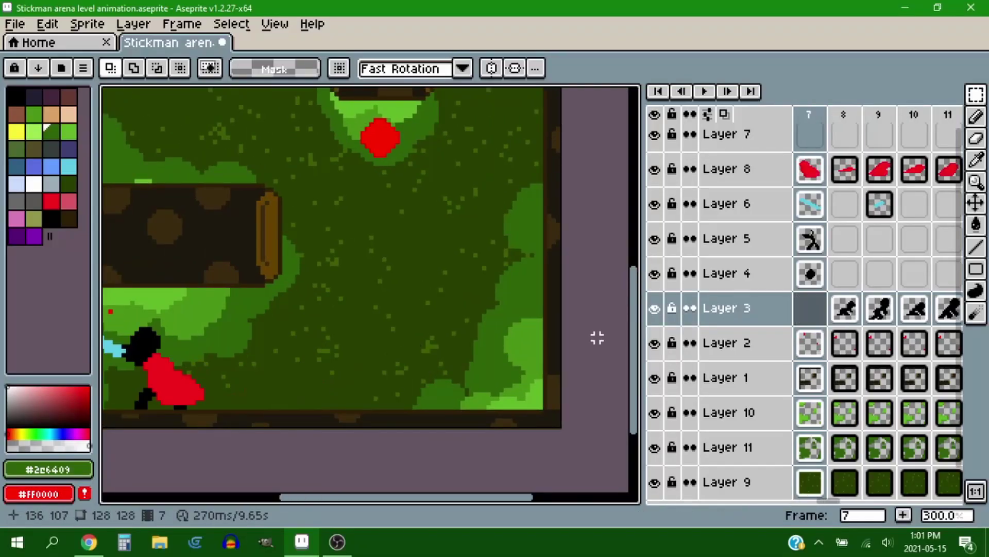
scroll(496, 433, "left", 4)
left_click(705, 92)
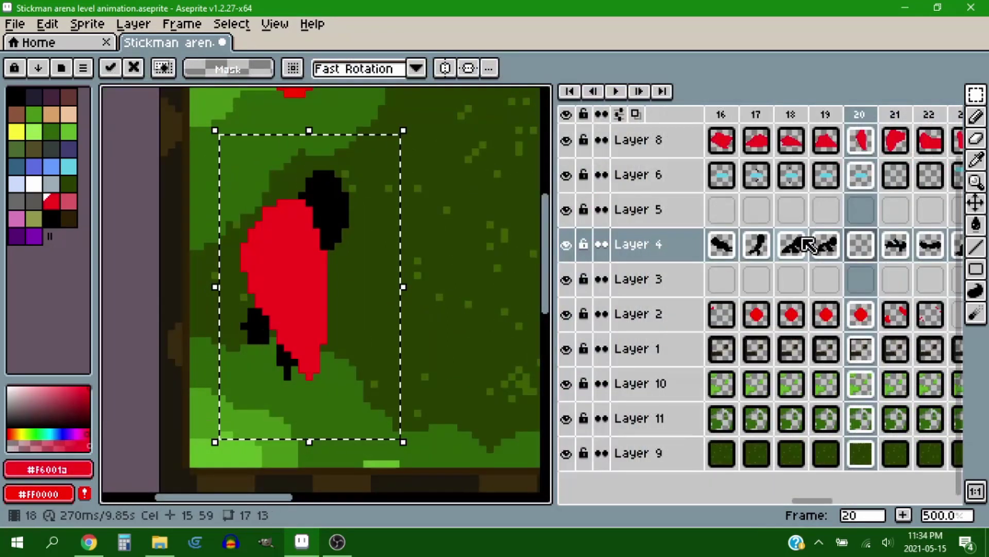
- Nudge the Layer 4 body in frame 20 about 1 px right and adjust the Layer 8 cape, comparing with frame 21
left_click(826, 246)
left_click(862, 247)
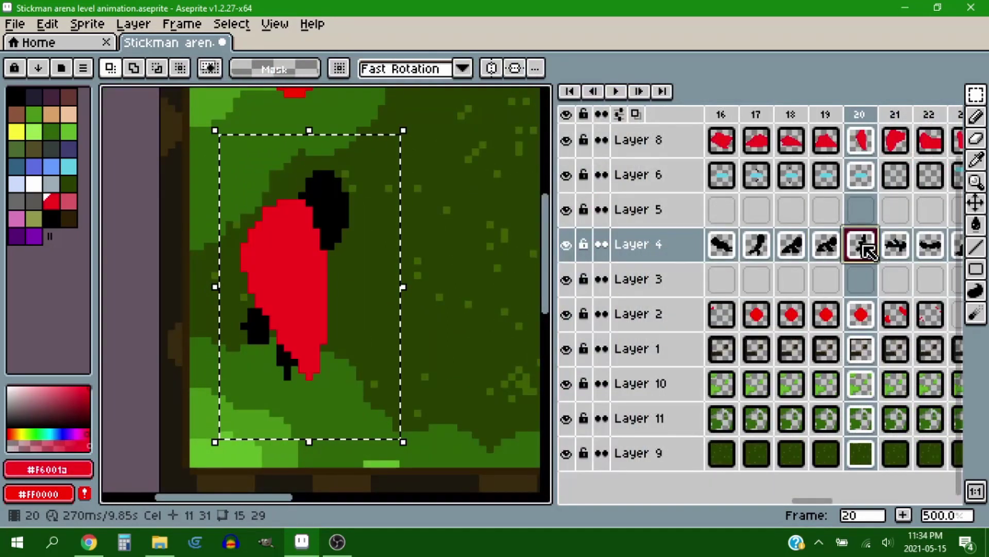
left_click(896, 248)
left_click(861, 247)
left_click(894, 250)
left_click(859, 246)
left_click_drag(331, 194, 338, 195)
left_click(860, 142)
left_click_drag(285, 271, 287, 272)
left_click(890, 246)
left_click(865, 249)
scroll(460, 246, "down", 1)
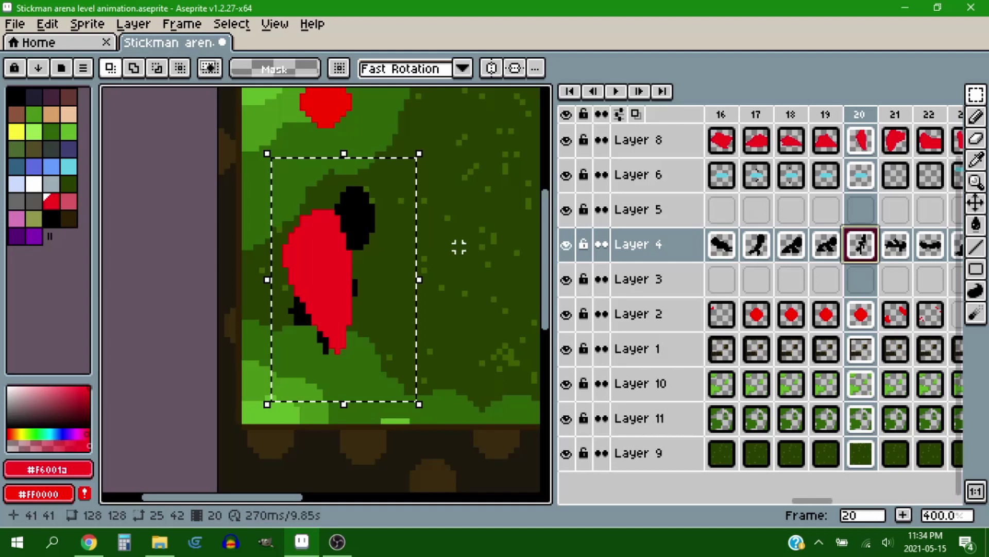
- Try to stretch the Layer 4 body in frame 20 about 2 px upward
left_click_drag(459, 245, 402, 241)
scroll(263, 249, "up", 1)
left_click_drag(296, 125, 300, 109)
key("ctrl+z")
- Reshape the Layer 8 cape in frame 20 slightly taller and compare it with frame 21
left_click(861, 141)
mouse_move(198, 274)
left_mouse_down()
mouse_move(206, 277)
mouse_move(197, 273)
left_mouse_up()
left_click(865, 140)
left_click(886, 141)
left_click(868, 142)
left_click(893, 145)
left_click(864, 143)
left_click_drag(390, 274, 382, 274)
key("b")
scroll(331, 249, "down", 2)
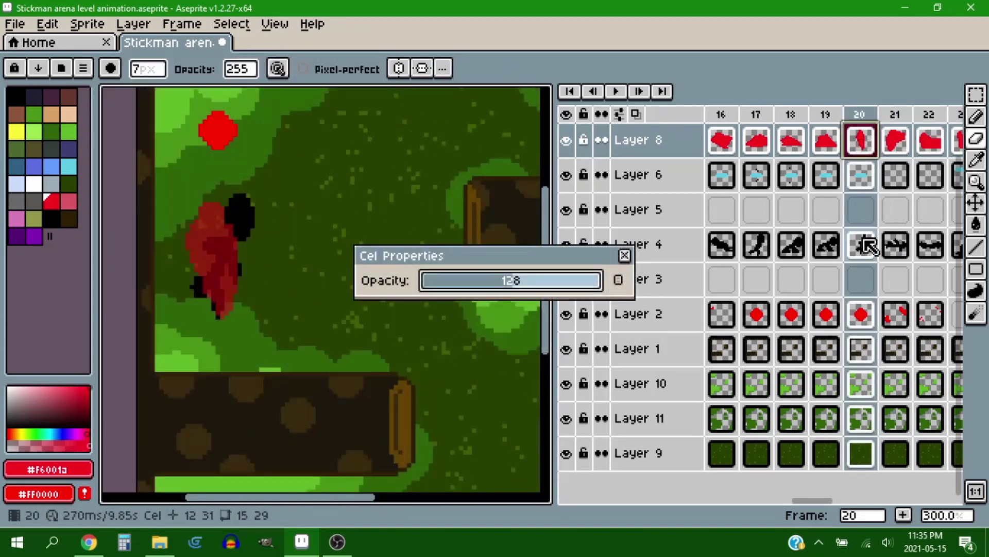
- Lower the opacity of the Layer 4 body in frame 20 to about half
left_click(863, 245)
left_click(510, 282)
left_click(624, 256)
- Set the duration of frame 20 to 100 milliseconds
left_click(864, 113)
double_click(866, 117)
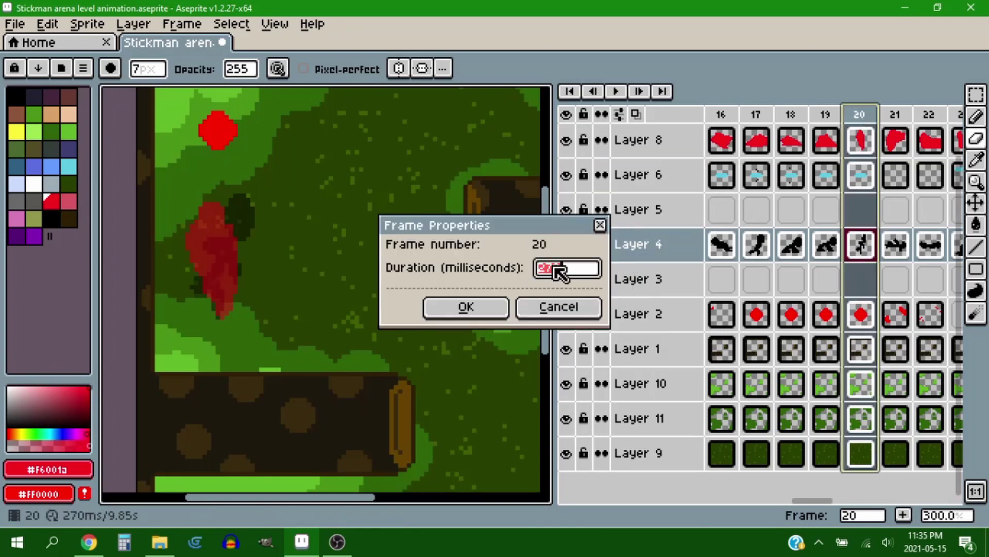
type("100")
left_click(468, 307)
- Erase the Layer 4 body parts showing through the cape in frame 20, reducing the eraser to 1 px
scroll(199, 261, "up", 3)
left_click(860, 245)
key("b")
key("e")
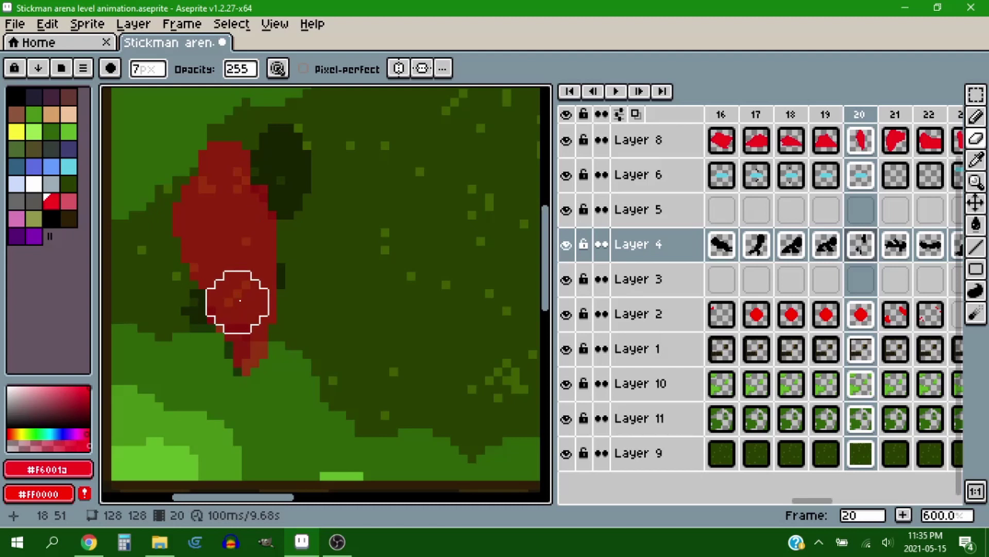
scroll(379, 195, "up", 2)
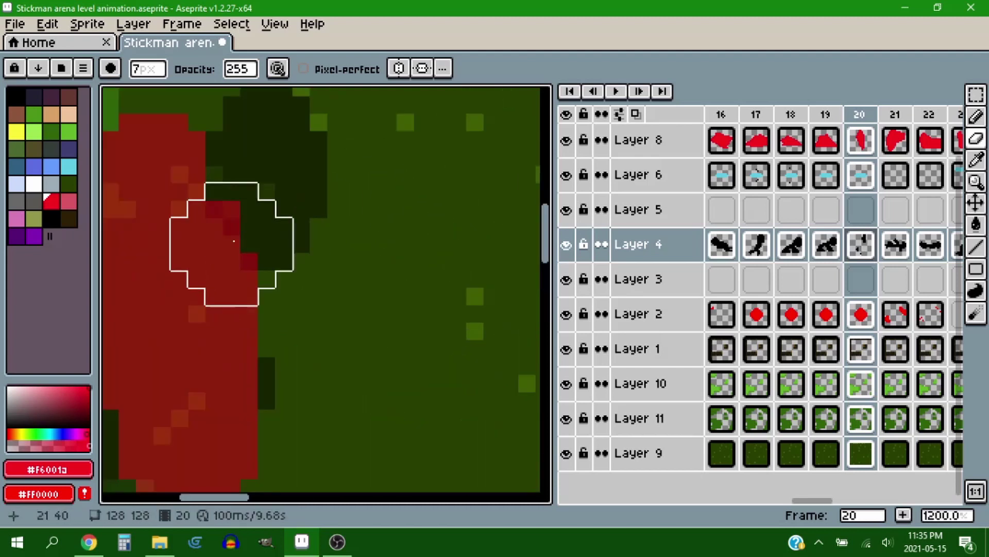
key("minus")
key("minus")
key("minus")
key("minus")
key("minus")
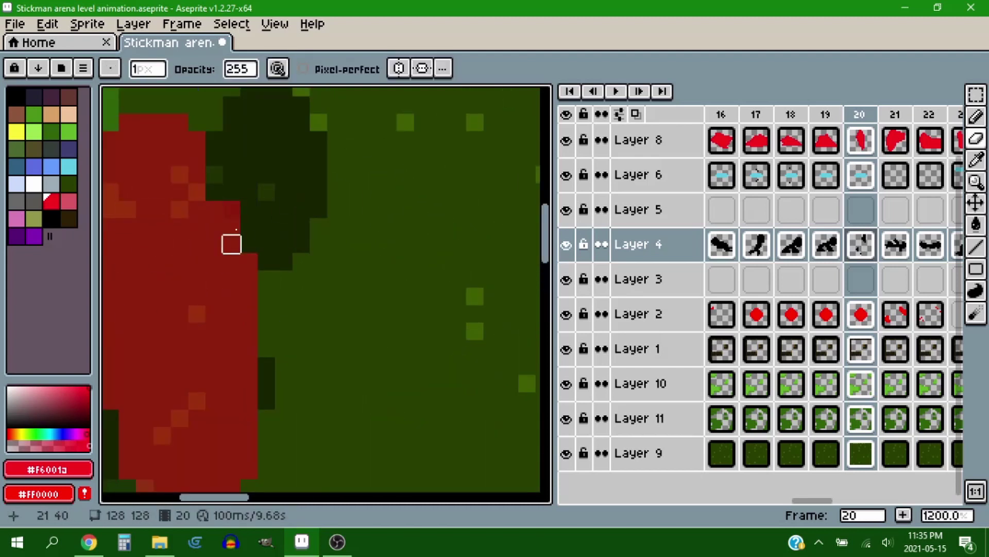
scroll(353, 227, "down", 4)
- Step back and forth through frames 19 to 23 to check the blurred leap into the slash
left_click(840, 138)
key("Right")
key("Right")
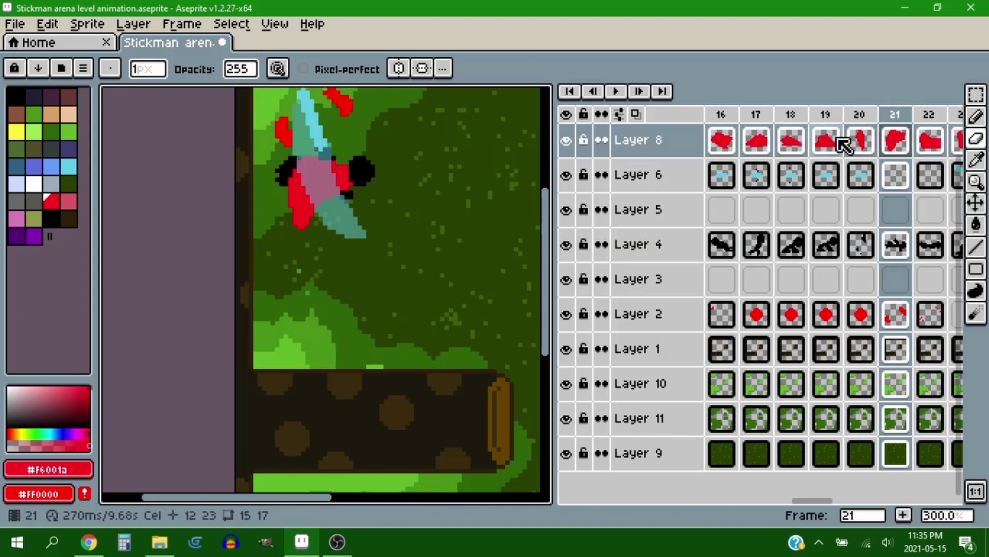
key("Left")
key("Left")
key("Right")
key("Right")
key("Right")
key("Left")
key("Left")
key("Right")
key("Right")
key("Right")
key("Right")
key("Right")
key("Right")
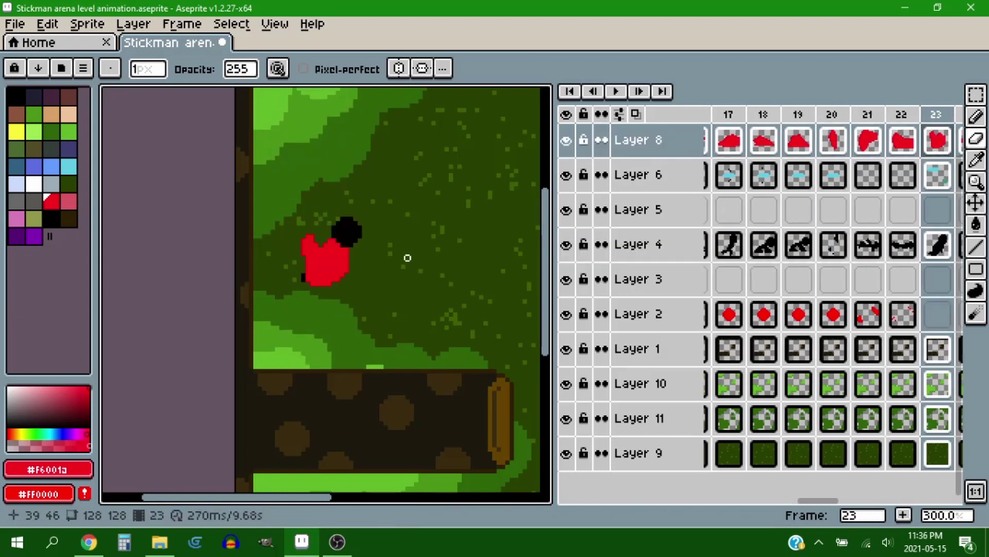
- Review the stickman's run and jump through frames 24 to 29
scroll(397, 253, "down", 1)
key("Right")
key("Right")
key("Left")
key("Right")
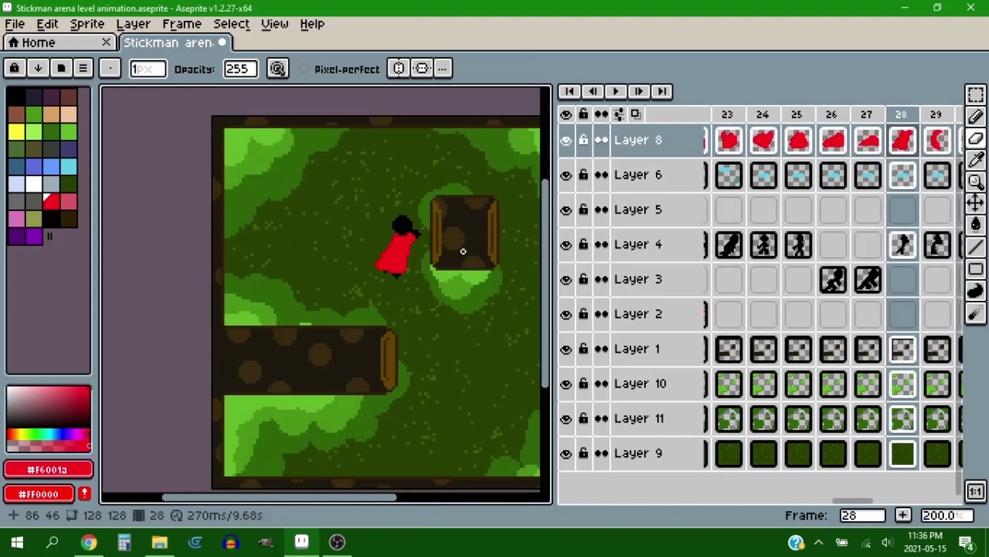
key("Right")
key("Left")
scroll(432, 263, "up", 1)
key("Left")
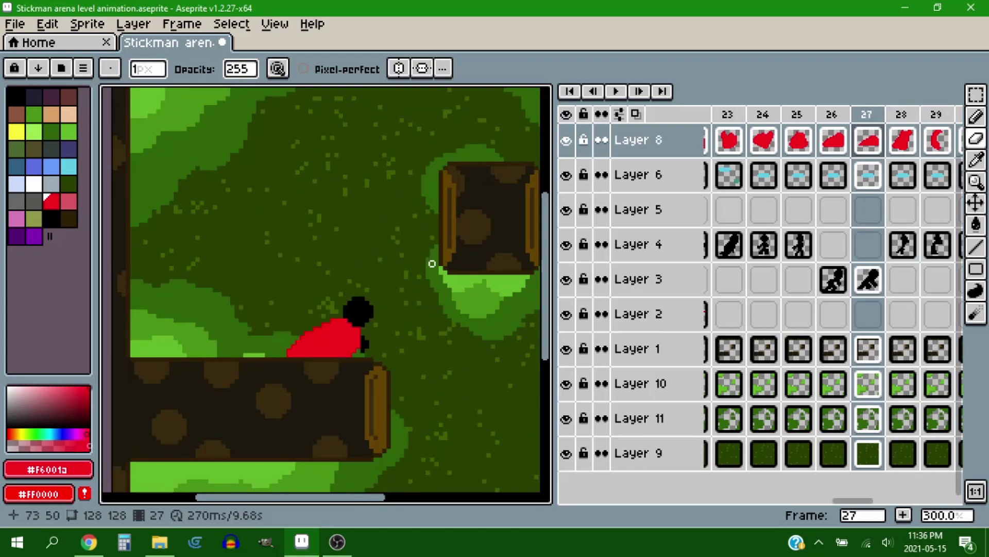
- Step back through the frames before frame 27 and play the animation to review the motion
scroll(369, 209, "down", 2)
key("Left")
key("Left")
key("Left")
key("Left")
key("Left")
key("Left")
key("Left")
key("Left")
key("Left")
key("Left")
key("Left")
key("Left")
key("Left")
key("Left")
key("Left")
key("Left")
key("Left")
key("Left")
key("Left")
key("Left")
scroll(435, 210, "up", 1)
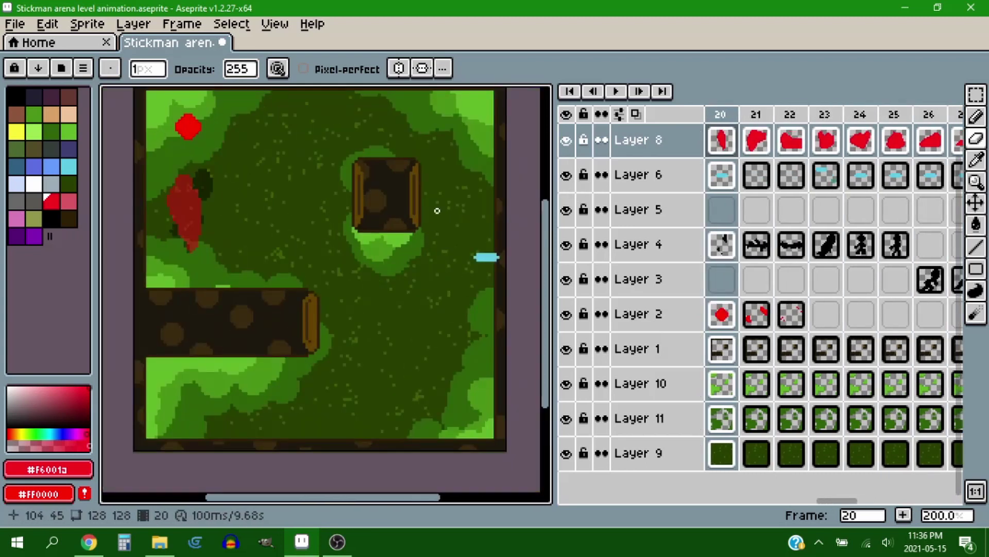
left_click(621, 93)
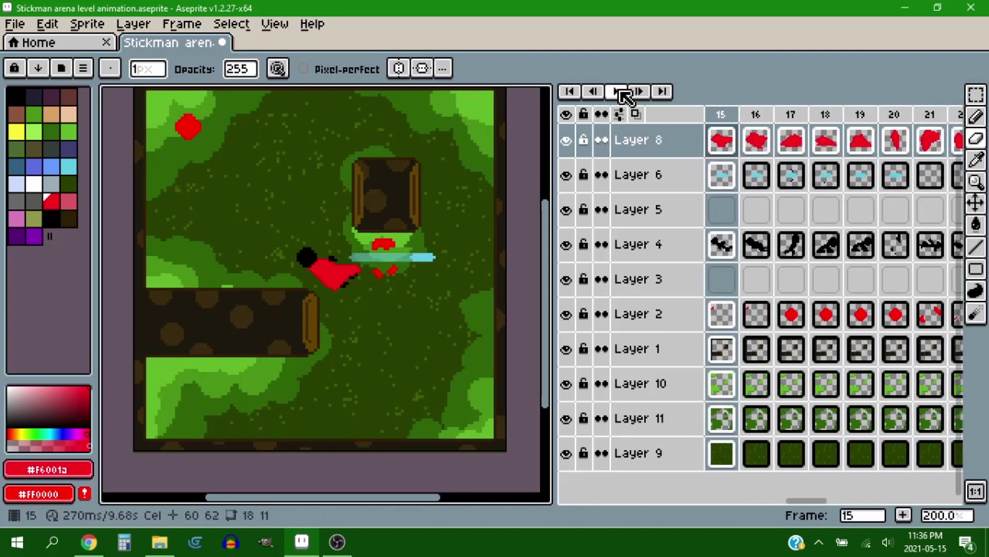
left_click(621, 93)
- Erase the Layer 4 body parts showing through the semi-transparent cape in frame 14 with the 3 px eraser
scroll(402, 292, "up", 4)
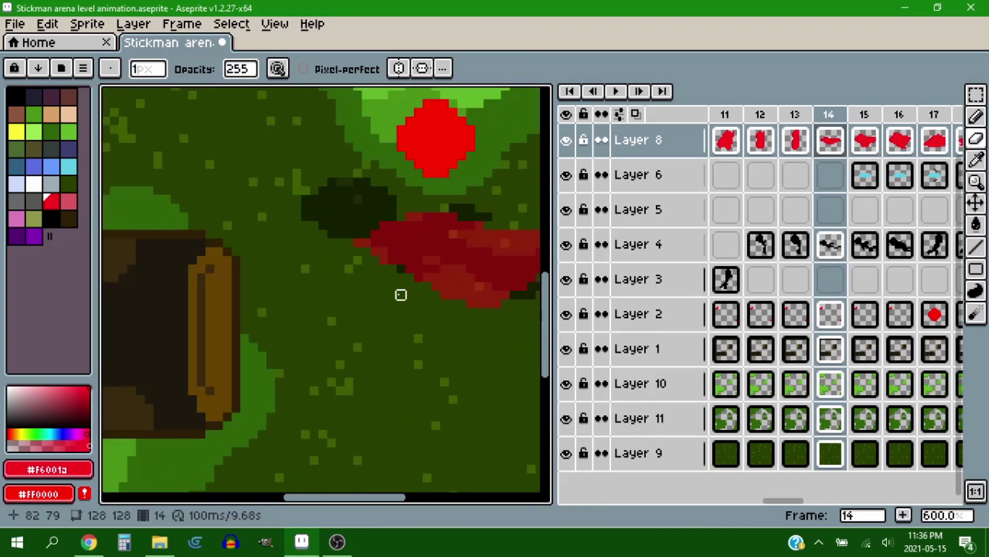
key("v")
left_click(831, 249)
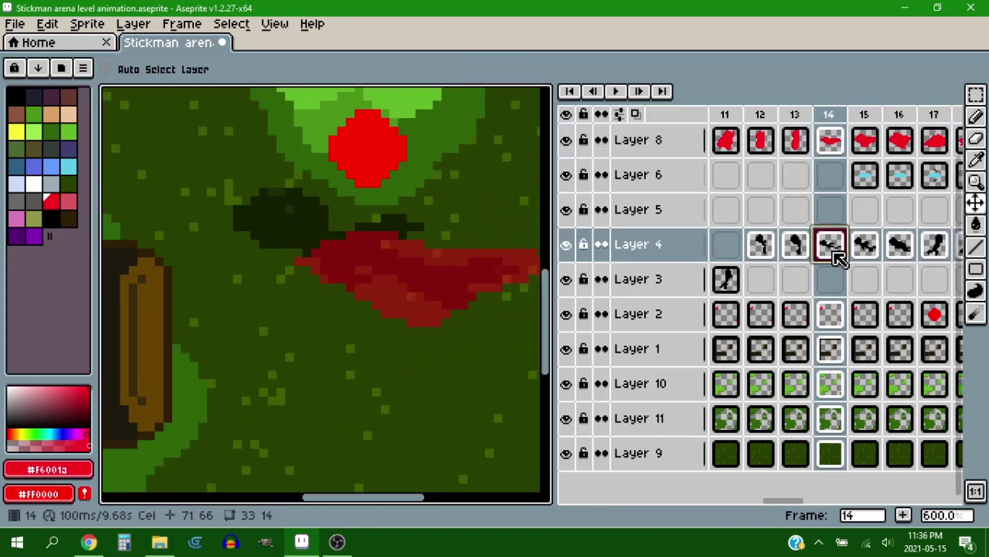
left_click_drag(314, 232, 323, 241)
key("e")
scroll(362, 251, "up", 2)
scroll(347, 245, "up", 1)
left_click(288, 257)
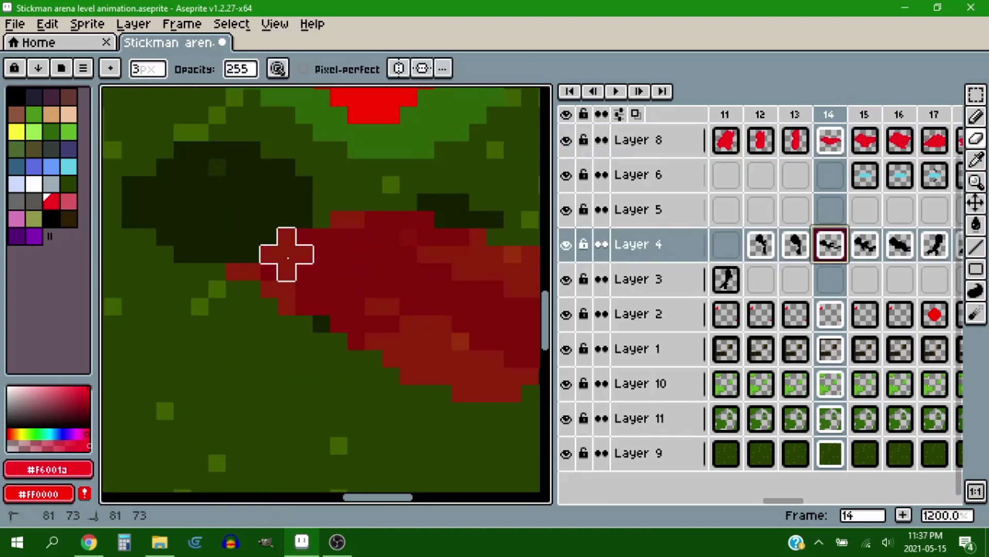
left_click_drag(390, 288, 238, 266)
mouse_move(238, 266)
left_mouse_down()
mouse_move(342, 318)
mouse_move(325, 266)
mouse_move(221, 231)
left_mouse_up()
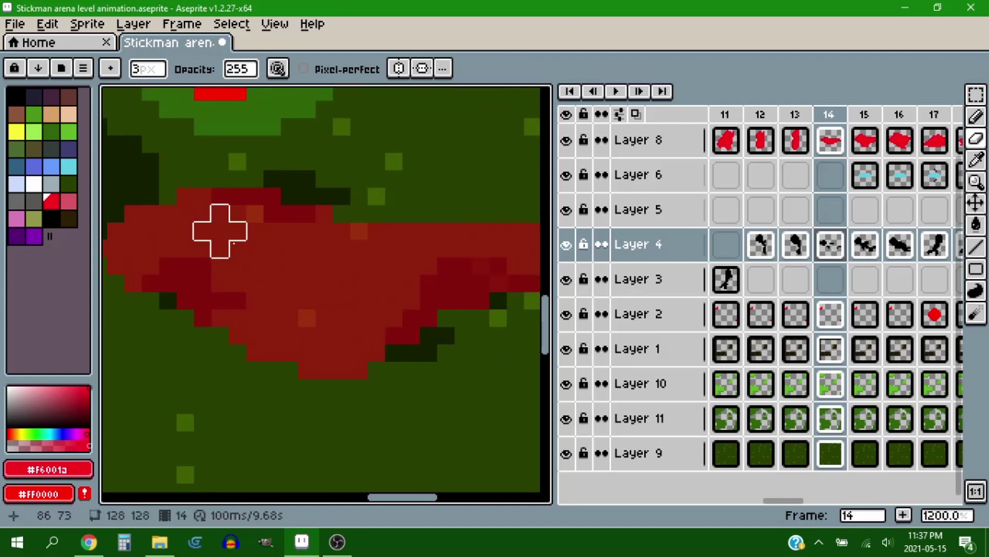
- Step back and forth through frames 13 to 15 to check the blurred leap in frame 14
scroll(355, 285, "down", 3)
key("Left")
key("Right")
key("Right")
key("Left")
key("Left")
key("Right")
scroll(443, 277, "down", 1)
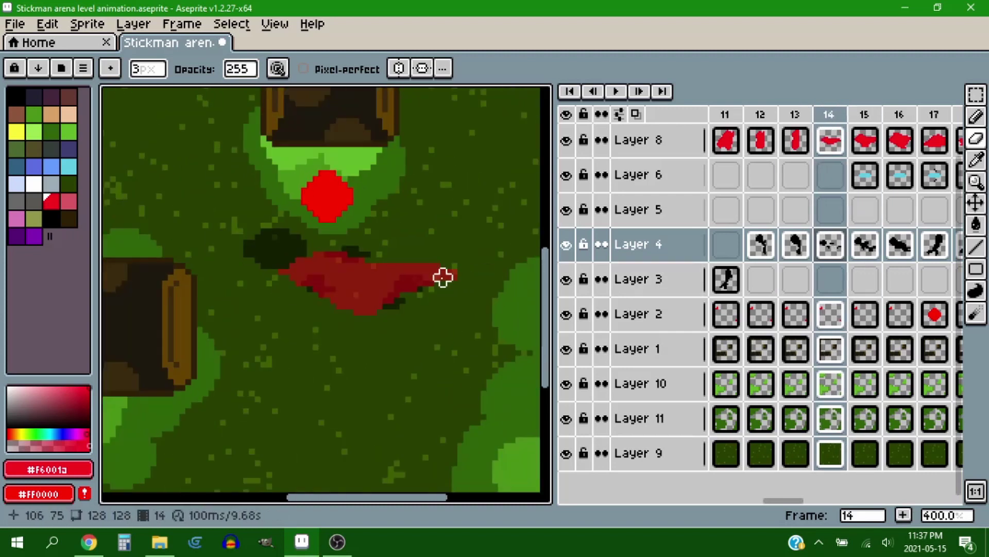
key("Left")
key("Right")
key("Right")
left_click_drag(443, 277, 353, 275)
key("Left")
- Select the Layer 8 cape cel in frame 14 and compare the blur with the neighbouring frames
scroll(253, 247, "up", 1)
key("v")
left_click(830, 140)
scroll(391, 309, "down", 2)
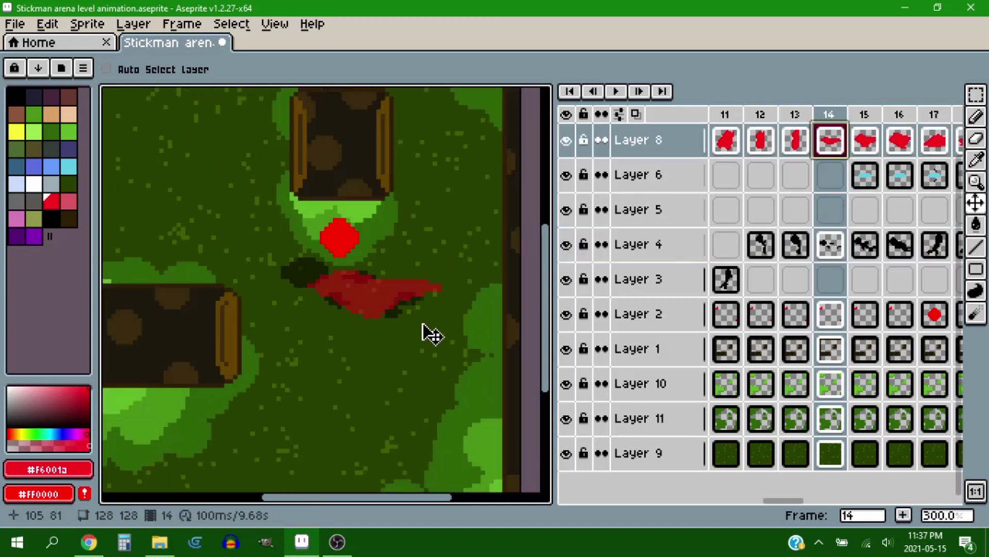
scroll(316, 276, "up", 2)
scroll(488, 309, "down", 3)
key("Left")
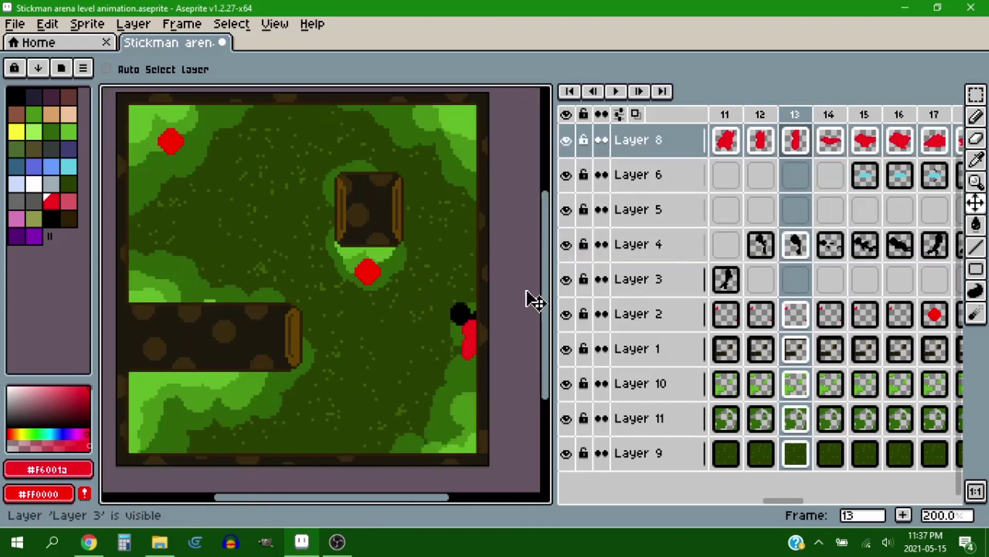
key("Right")
key("Right")
key("Left")
scroll(386, 315, "up", 4)
scroll(430, 297, "down", 1)
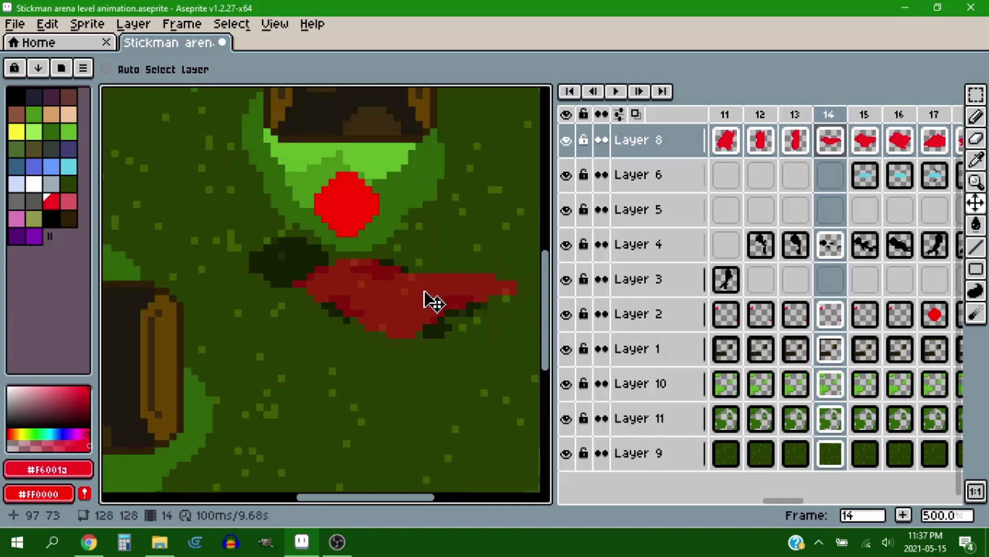
- Erase more of the Layer 4 body overlapping the cape near the neck in frame 14, undoing a stray erase on Layer 8
key("e")
scroll(347, 247, "up", 5)
left_click(347, 248)
key("ctrl+z")
left_click(830, 244)
left_click_drag(318, 247, 416, 274)
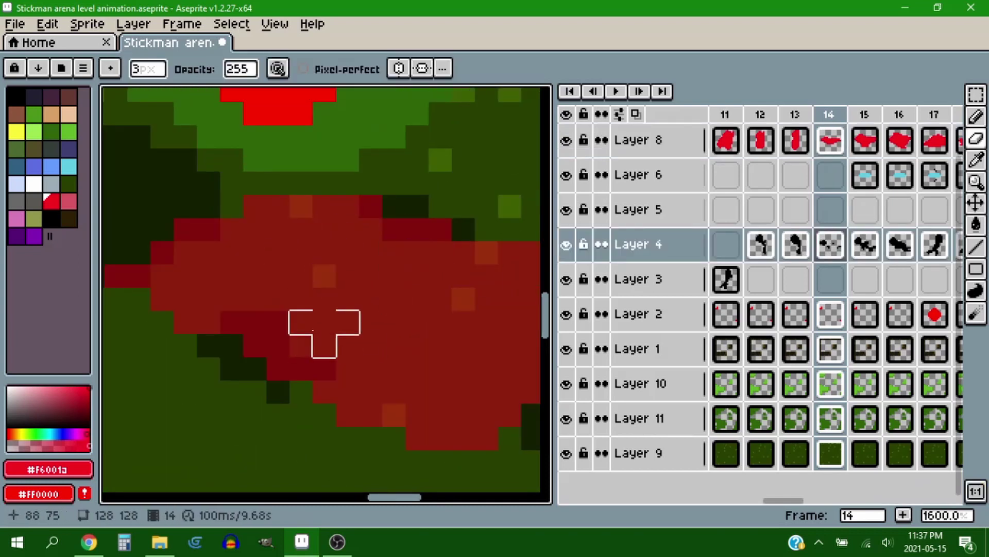
- Play the animation from frame 13 to review the leap, slash and run
scroll(334, 348, "down", 6)
key("Left")
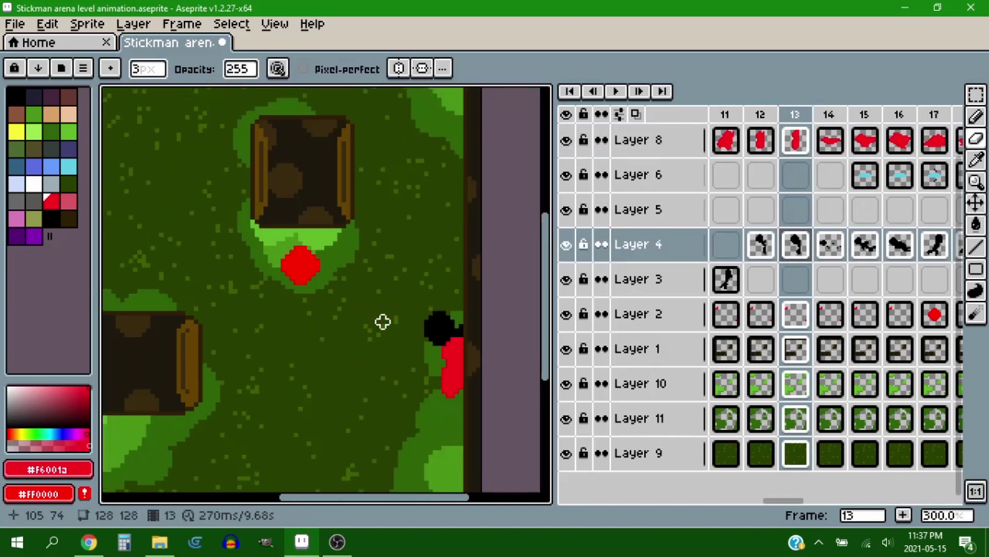
scroll(383, 321, "down", 1)
left_click(616, 92)
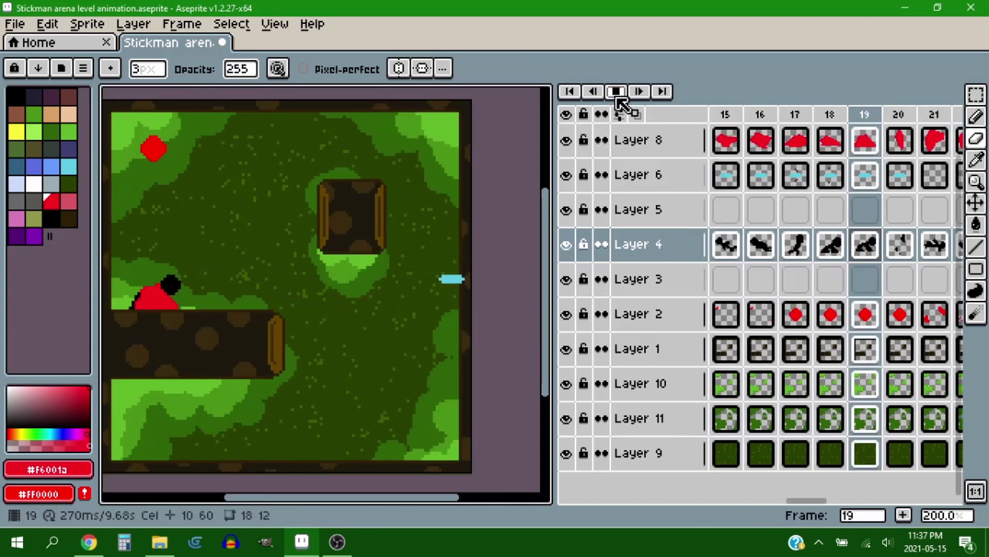
left_click_drag(398, 212, 425, 209)
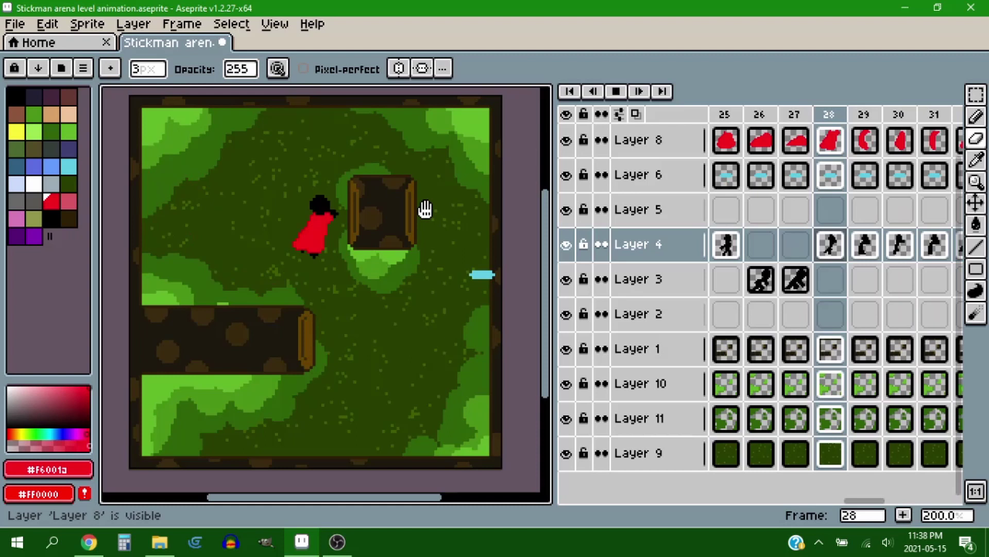
- Step back to the stickman's jump off the log and compare frames 26 to 28
key("Left")
key("Left")
key("Left")
key("Left")
key("Left")
key("Left")
key("Left")
key("Left")
key("Left")
key("Right")
scroll(229, 253, "up", 1)
key("Right")
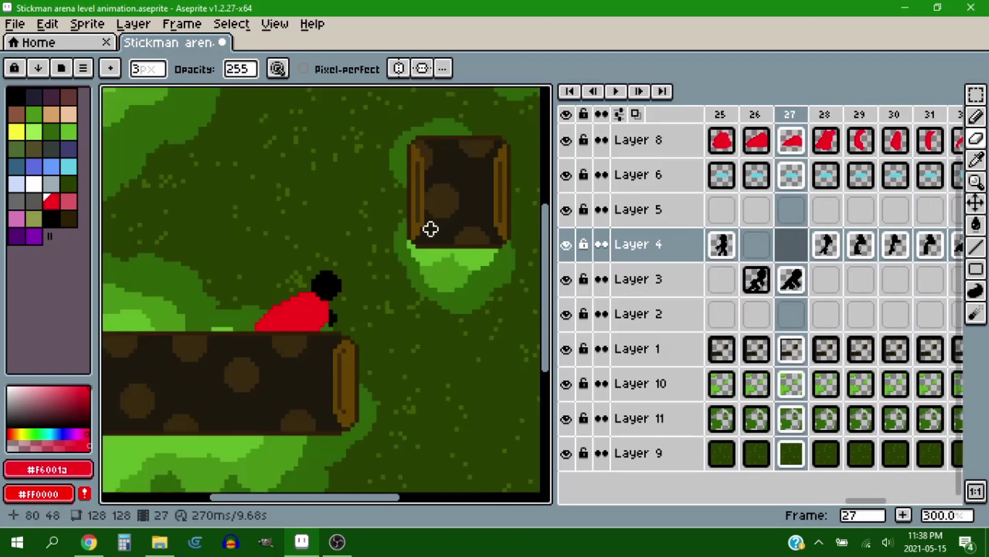
key("Left")
key("Right")
key("Right")
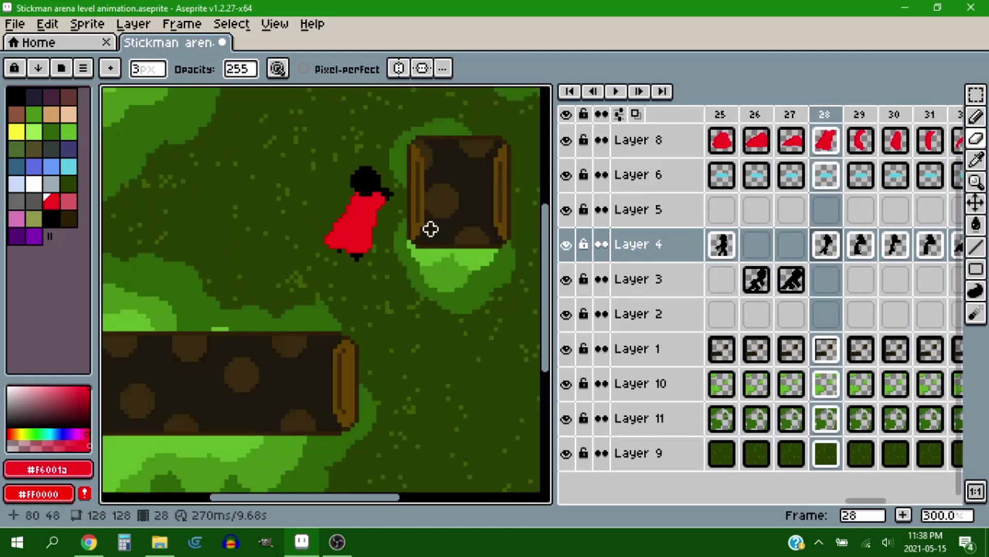
- Review the stickman grabbing and climbing the hanging block through frames 29 to 32
key("Right")
key("Right")
key("Right")
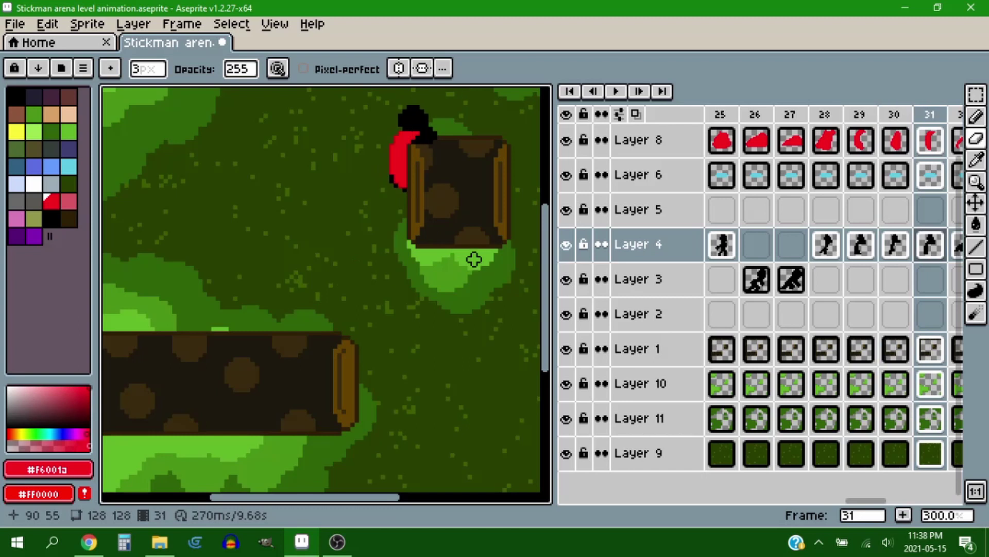
left_click_drag(475, 260, 373, 255)
key("Right")
key("Left")
scroll(326, 278, "down", 1)
key("Left")
key("Left")
key("Right")
key("Right")
key("Right")
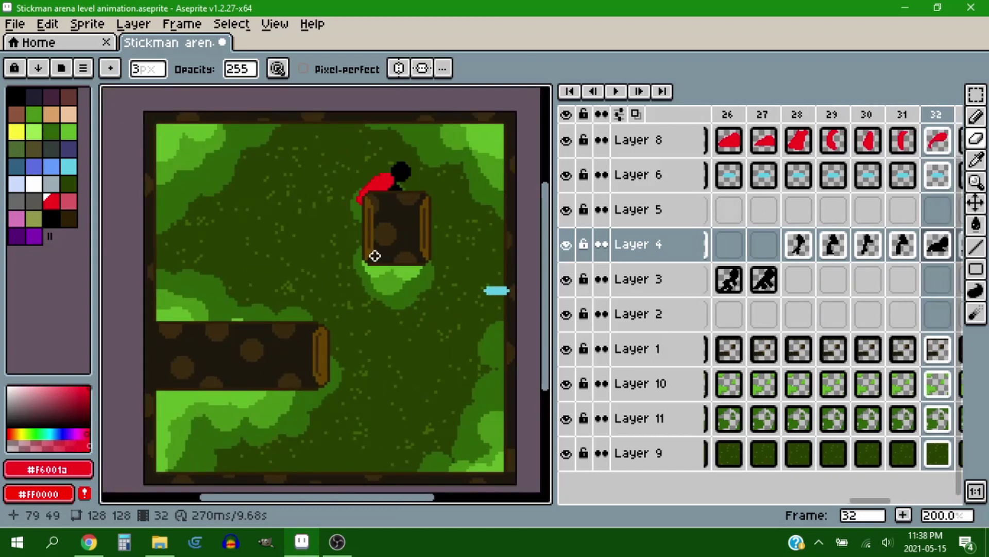
- Draw two light-blue 3 px plus-shaped marks beside the stickman's head on Layer 4 in frame 29, and reduce the brush to 1 px
scroll(288, 227, "up", 2)
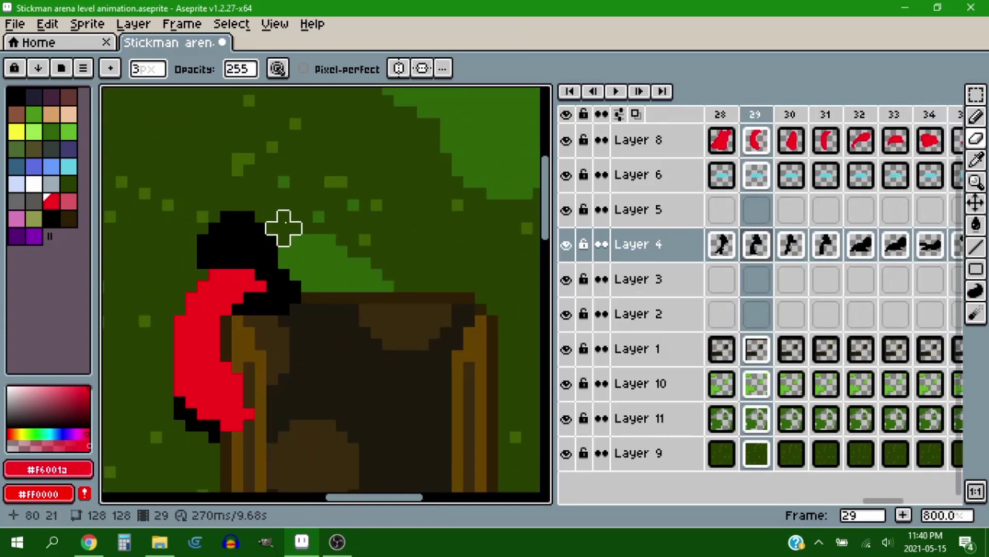
left_click(51, 165)
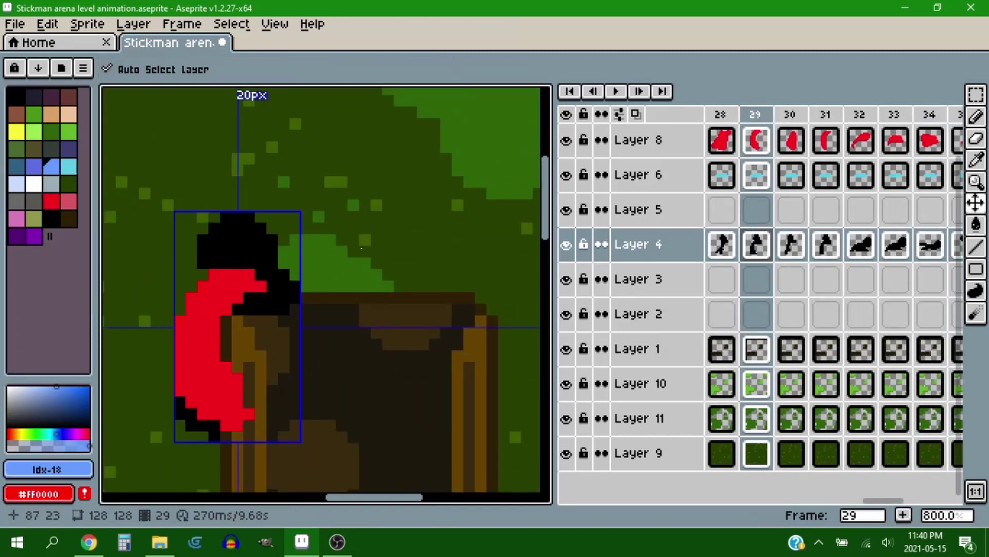
key("b")
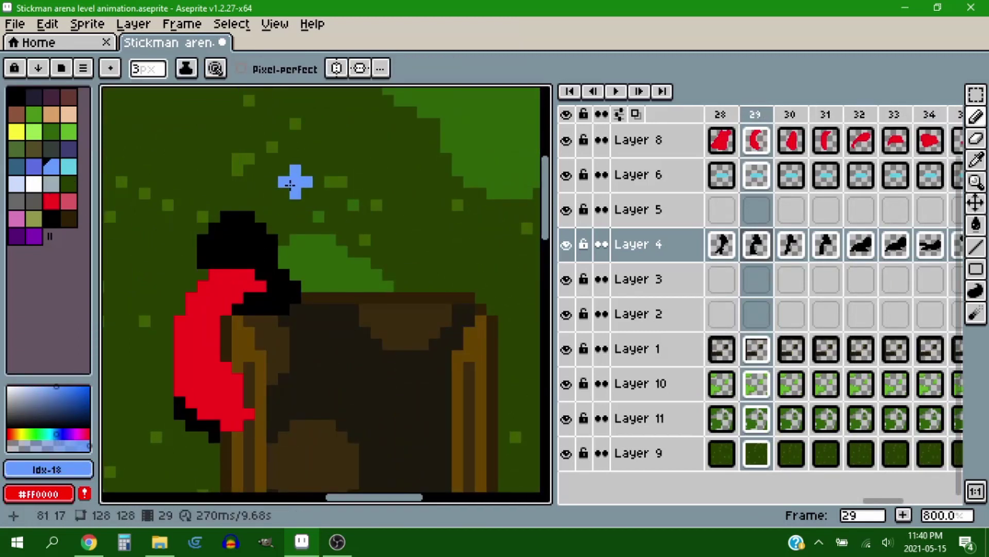
key("v")
key("b")
key("minus")
key("minus")
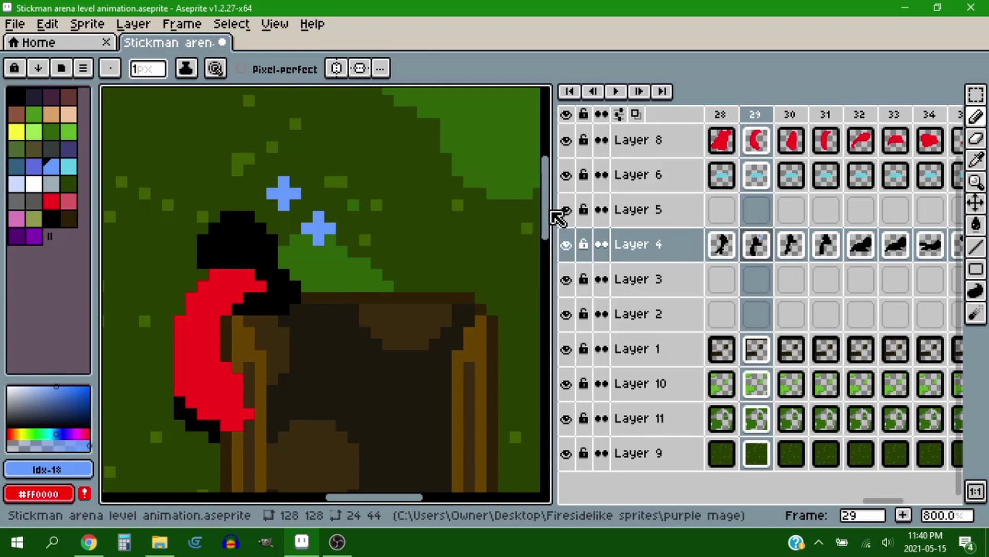
- Switch between frames 29, 30 and 31 to examine how the blue marks fit the stickman's climbing motion
key("Right")
key("Left")
left_click(306, 170)
key("Right")
key("Left")
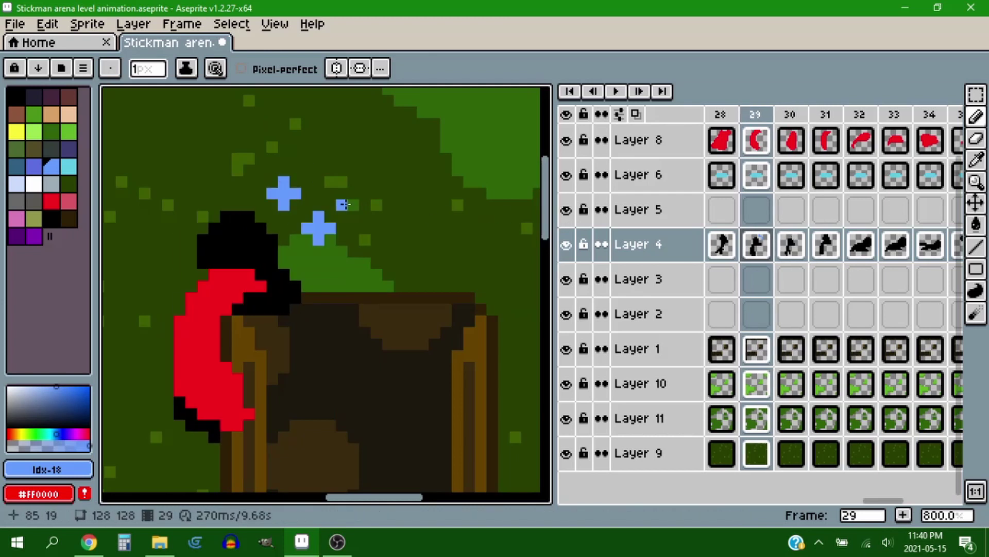
key("Right")
key("Right")
key("Left")
key("Left")
scroll(421, 258, "down", 3)
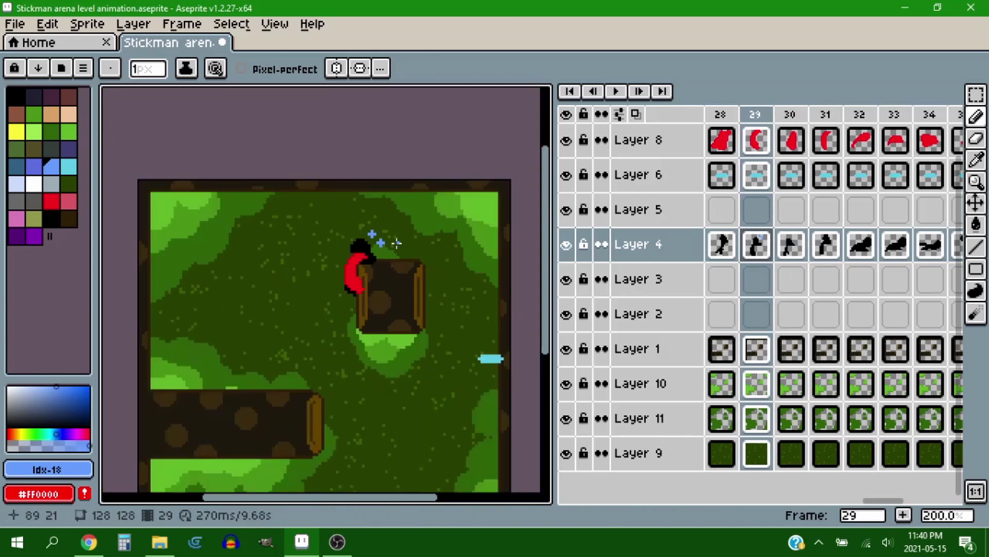
scroll(382, 260, "up", 3)
key("Right")
key("Left")
scroll(443, 283, "down", 4)
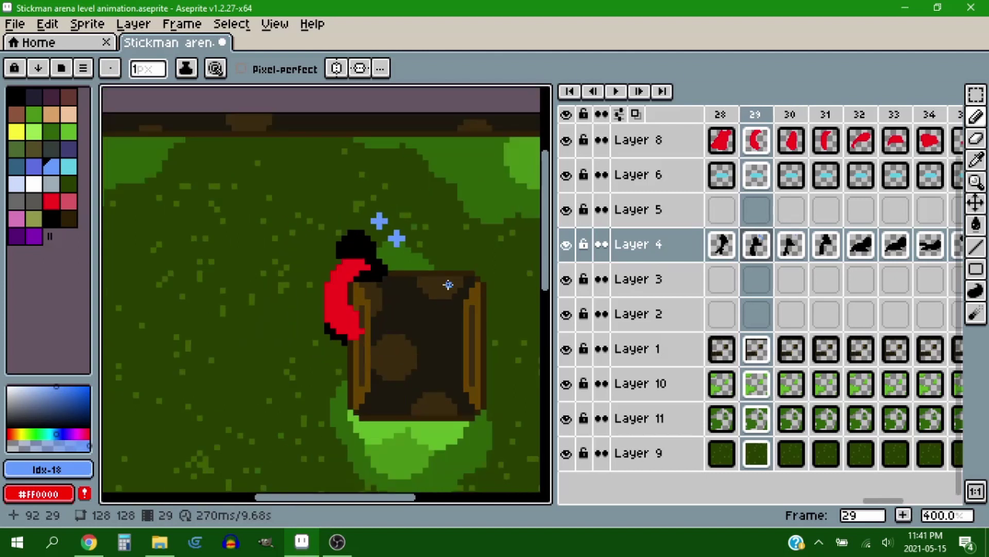